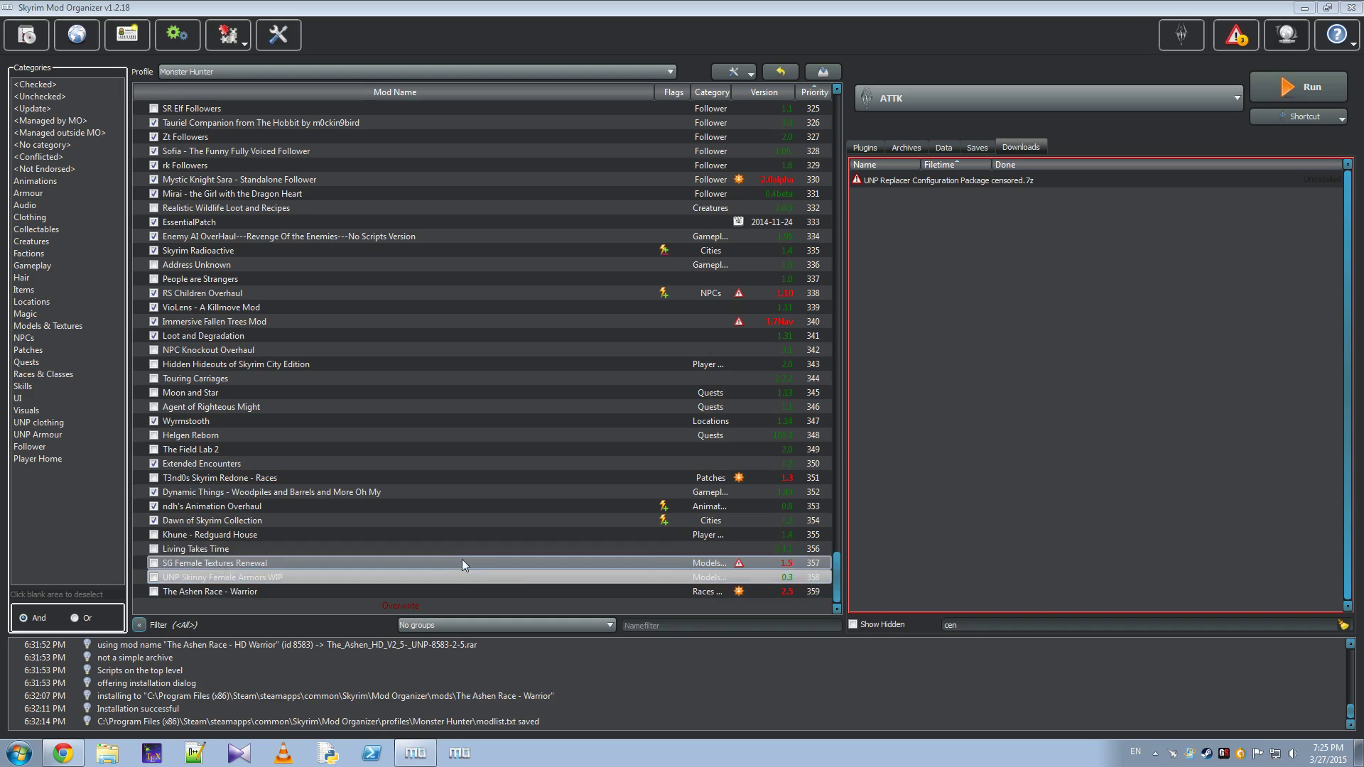
Start the UNP Replacer installer and choose UNP Base Skinny, UNP Face 2 and UNP Fitness Body Less Abs.
double_click(1002, 181)
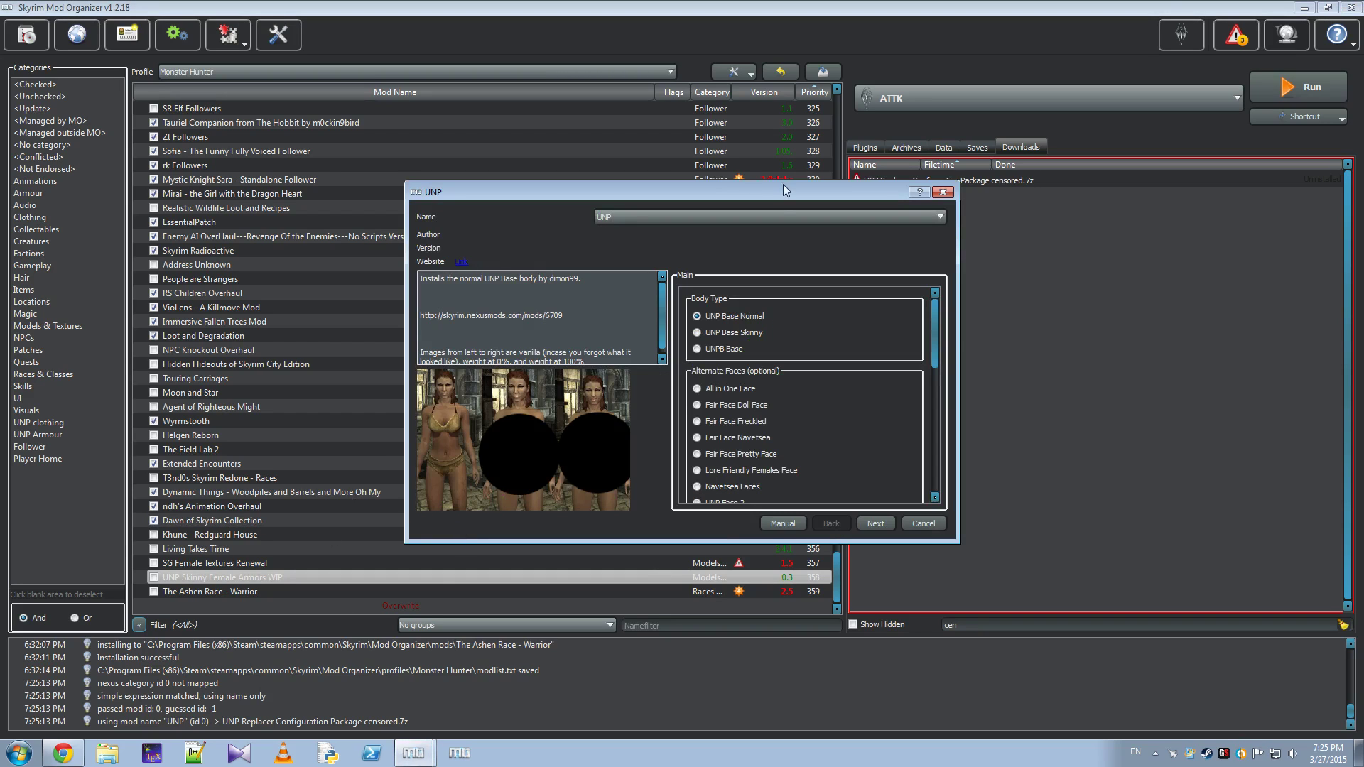
left_click_drag(787, 191, 552, 118)
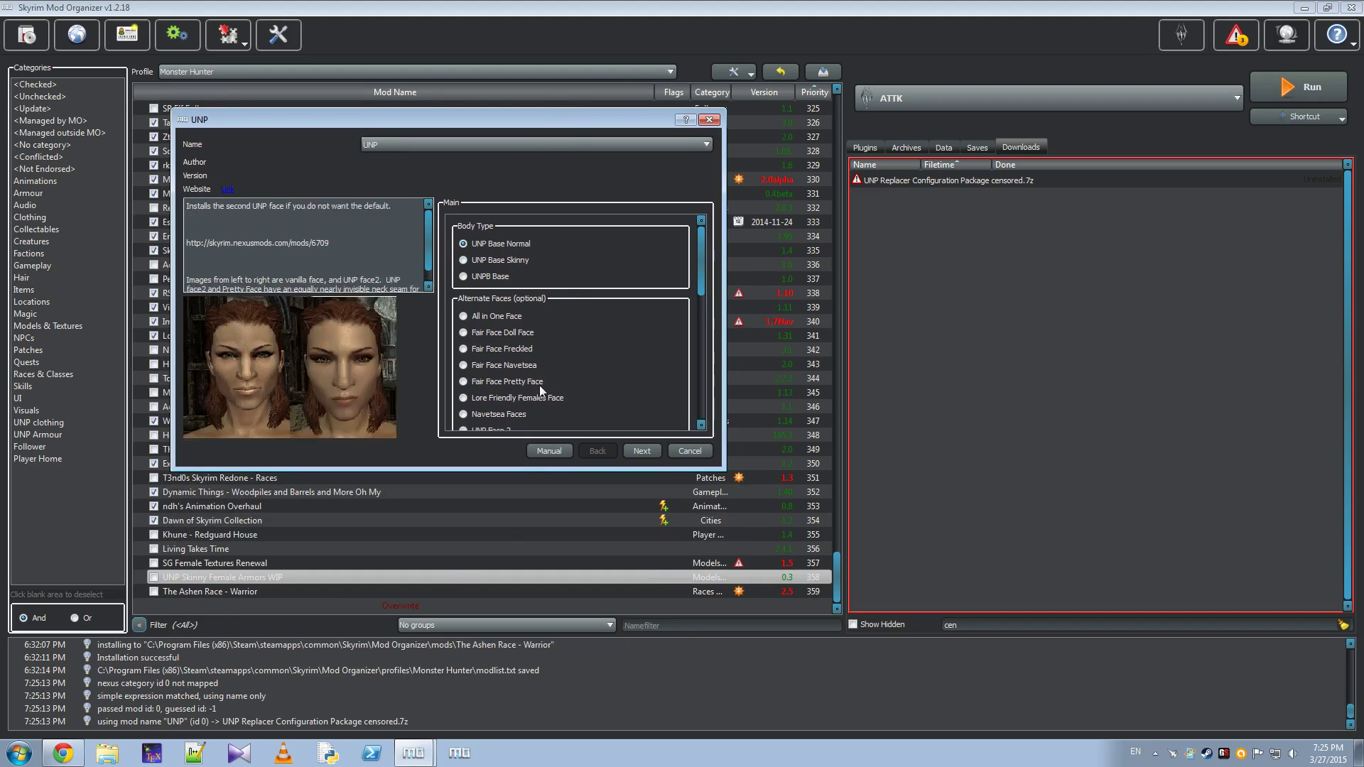
left_click(530, 261)
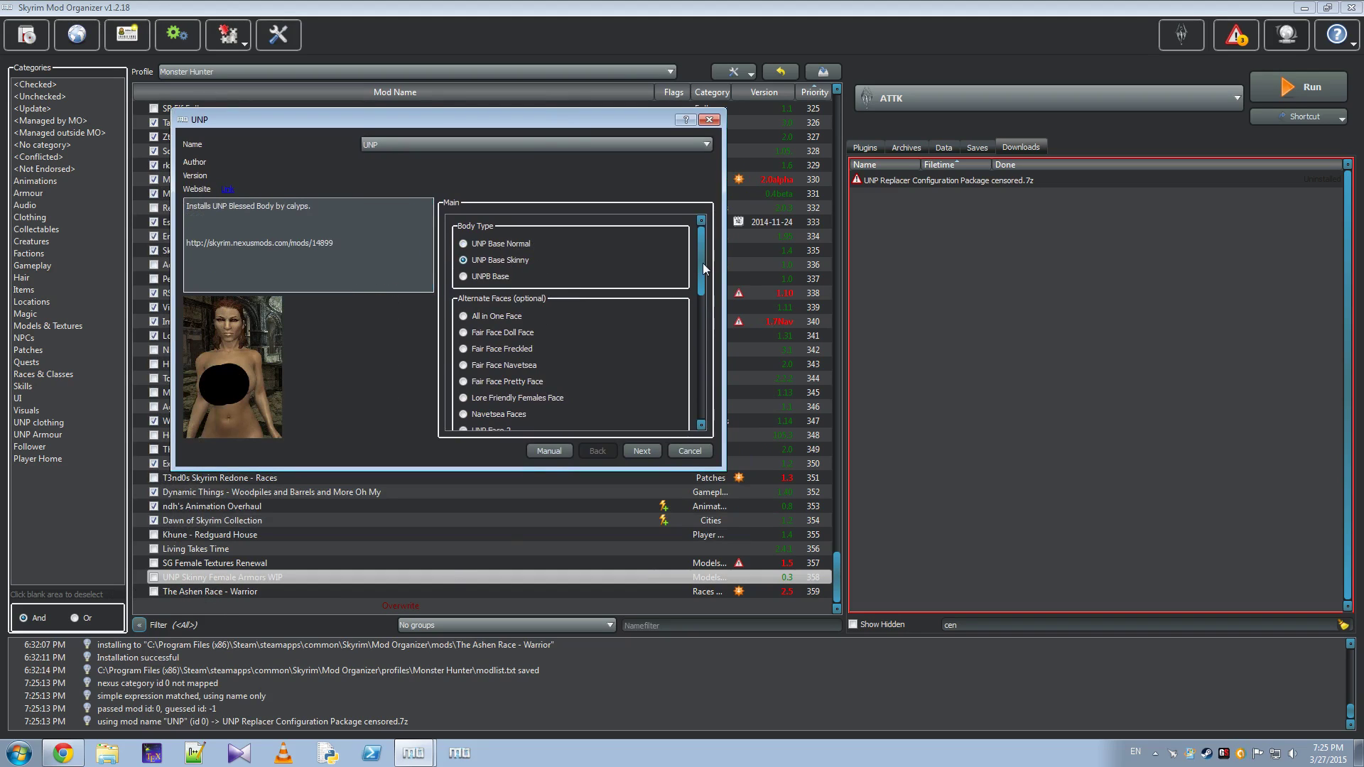
left_click_drag(702, 263, 672, 317)
mouse_move(517, 291)
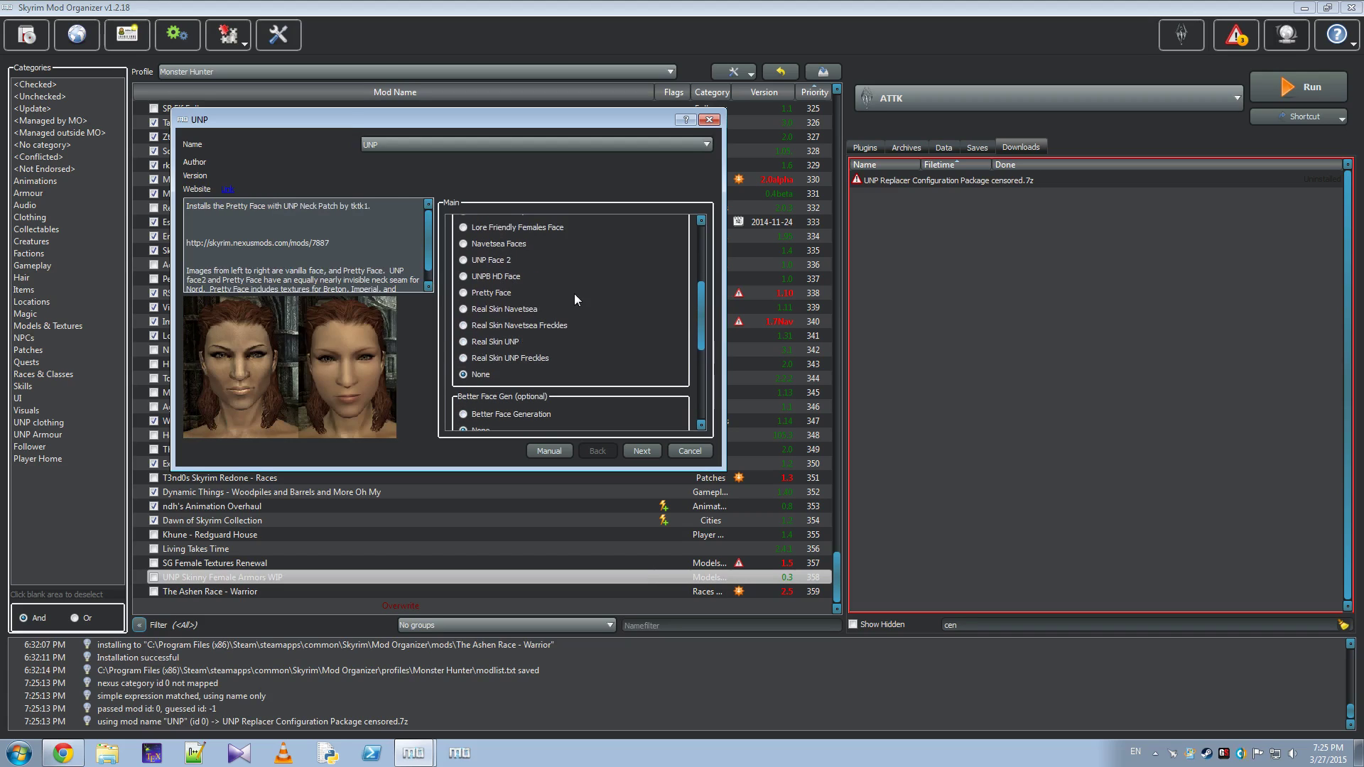
left_click(495, 259)
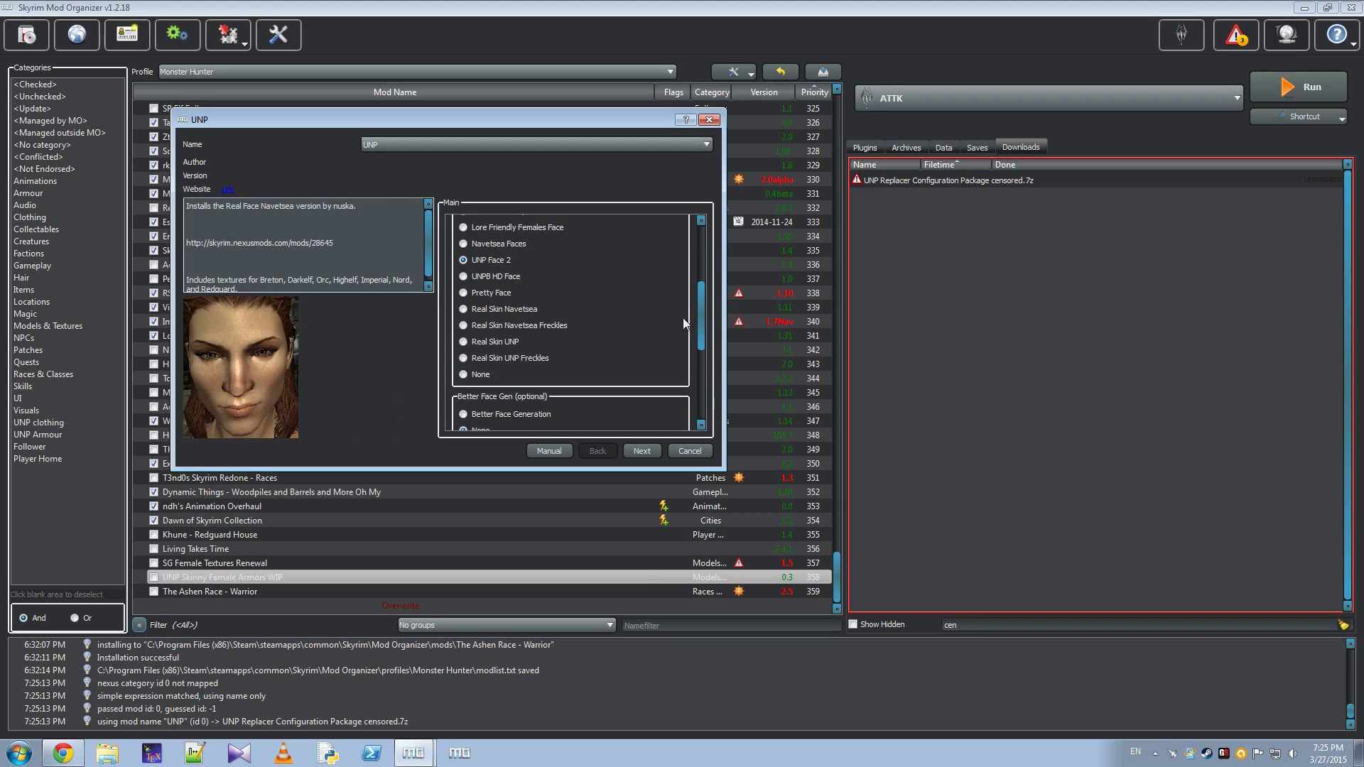
left_click_drag(698, 318, 710, 401)
left_click(536, 379)
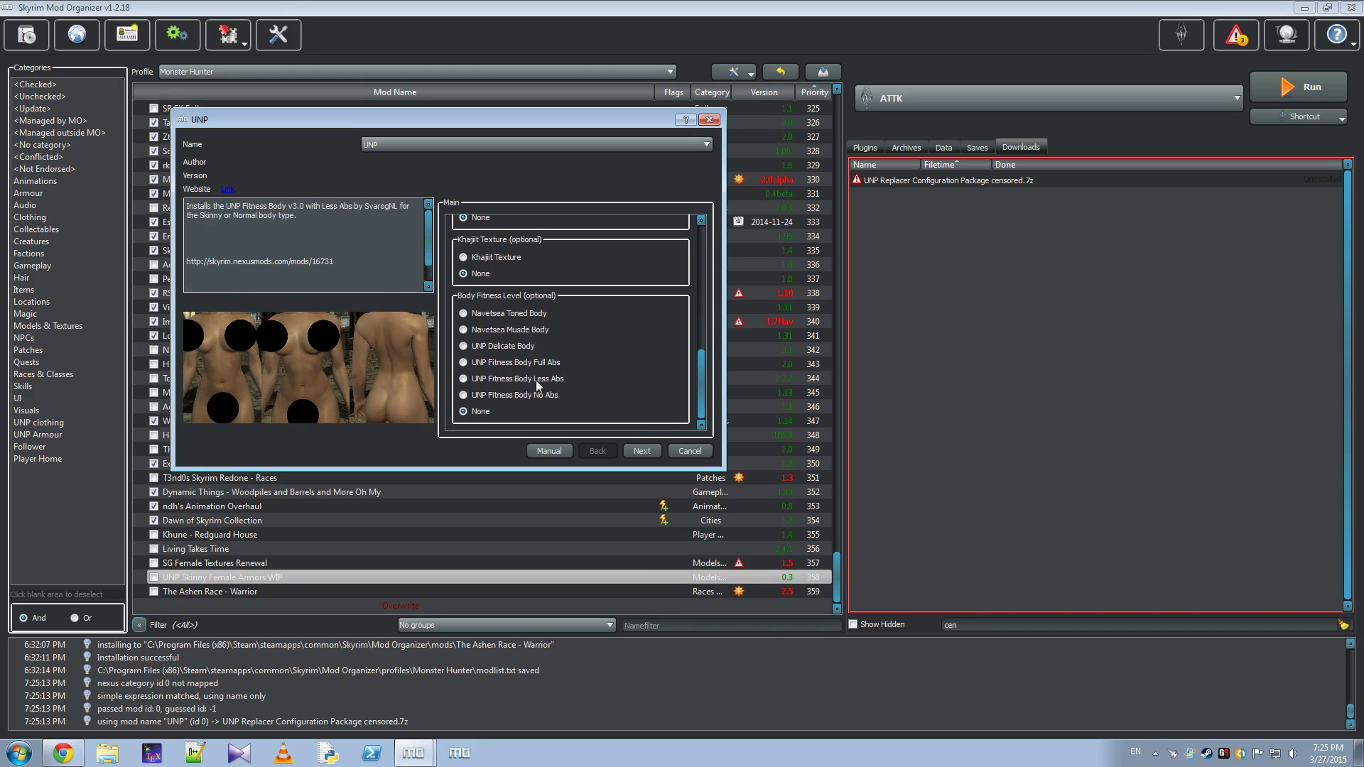
left_click(642, 451)
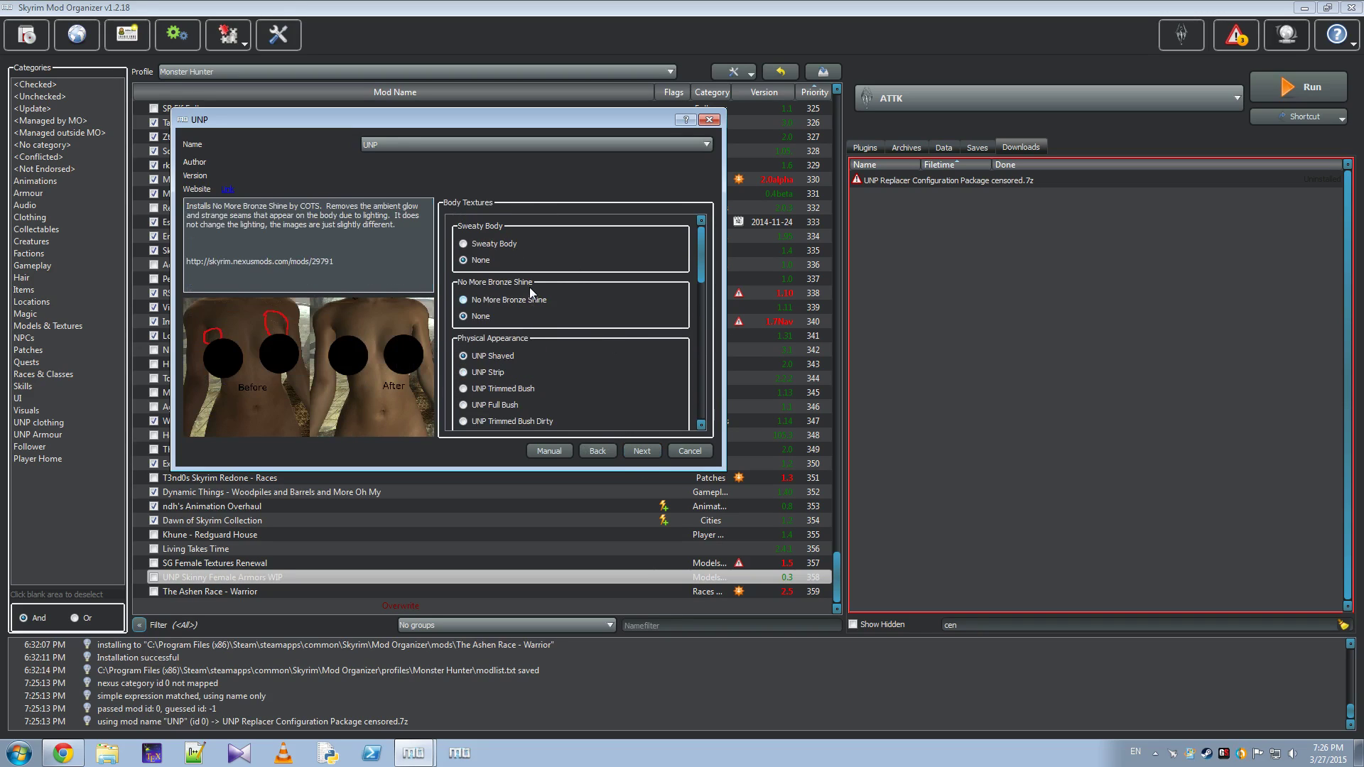
Pick XP32 Maximum Skeleton on the Customization page and install the UNP package.
left_click_drag(698, 264, 728, 377)
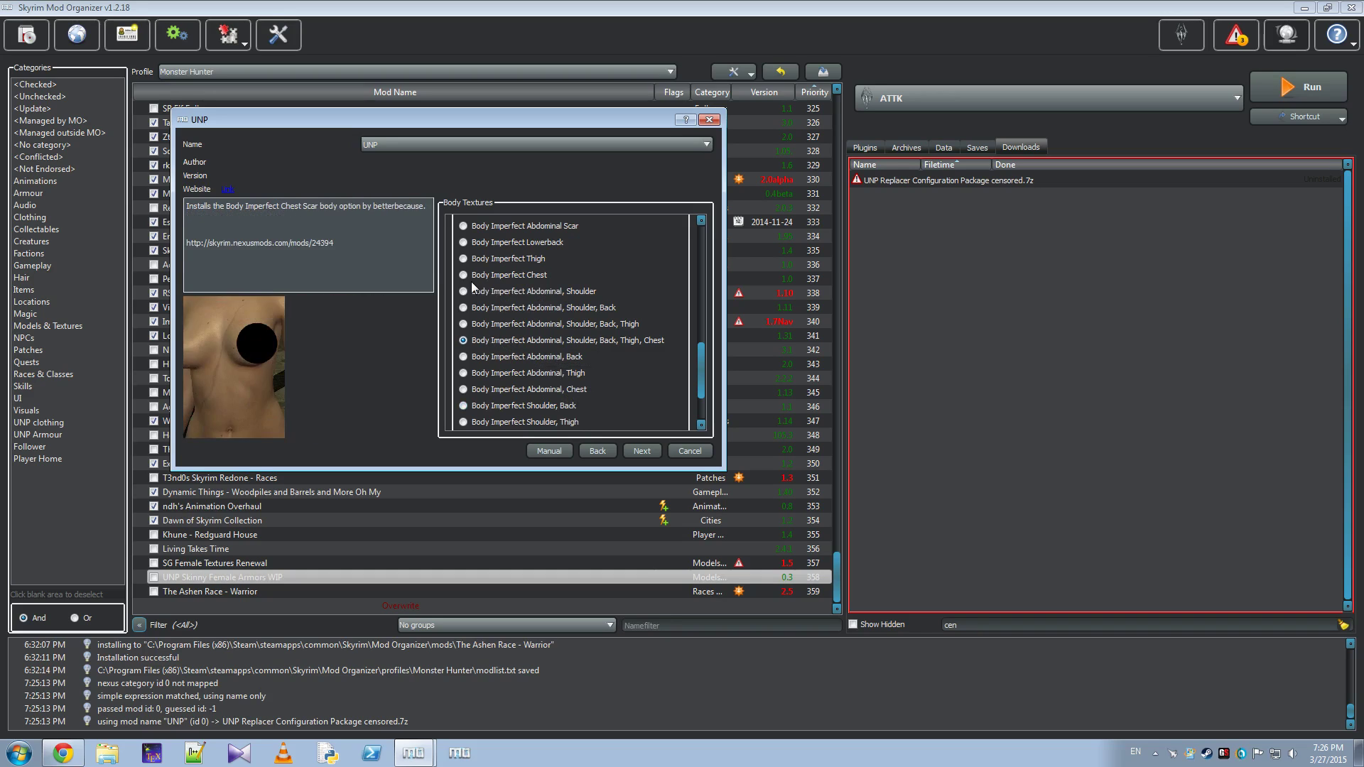
left_click(642, 451)
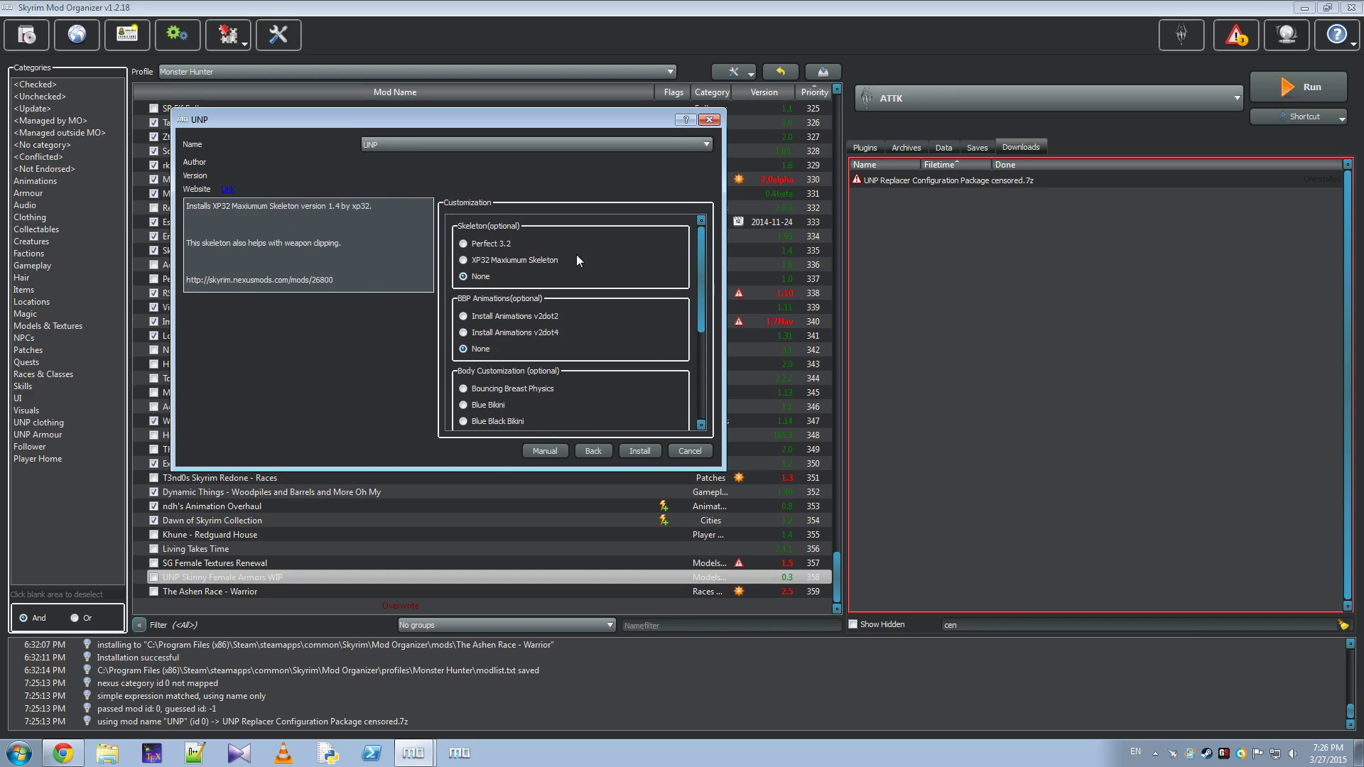
left_click(538, 259)
left_click_drag(697, 257, 696, 374)
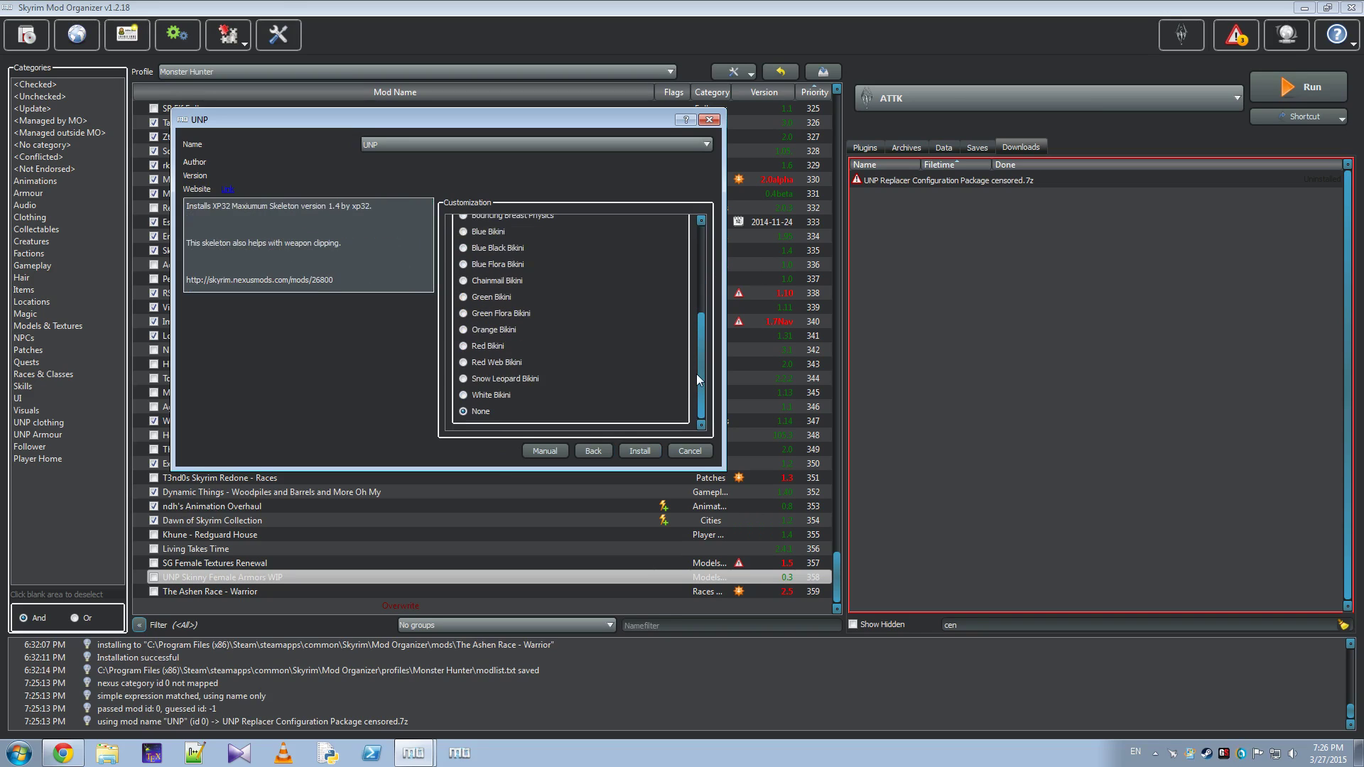
left_click(647, 455)
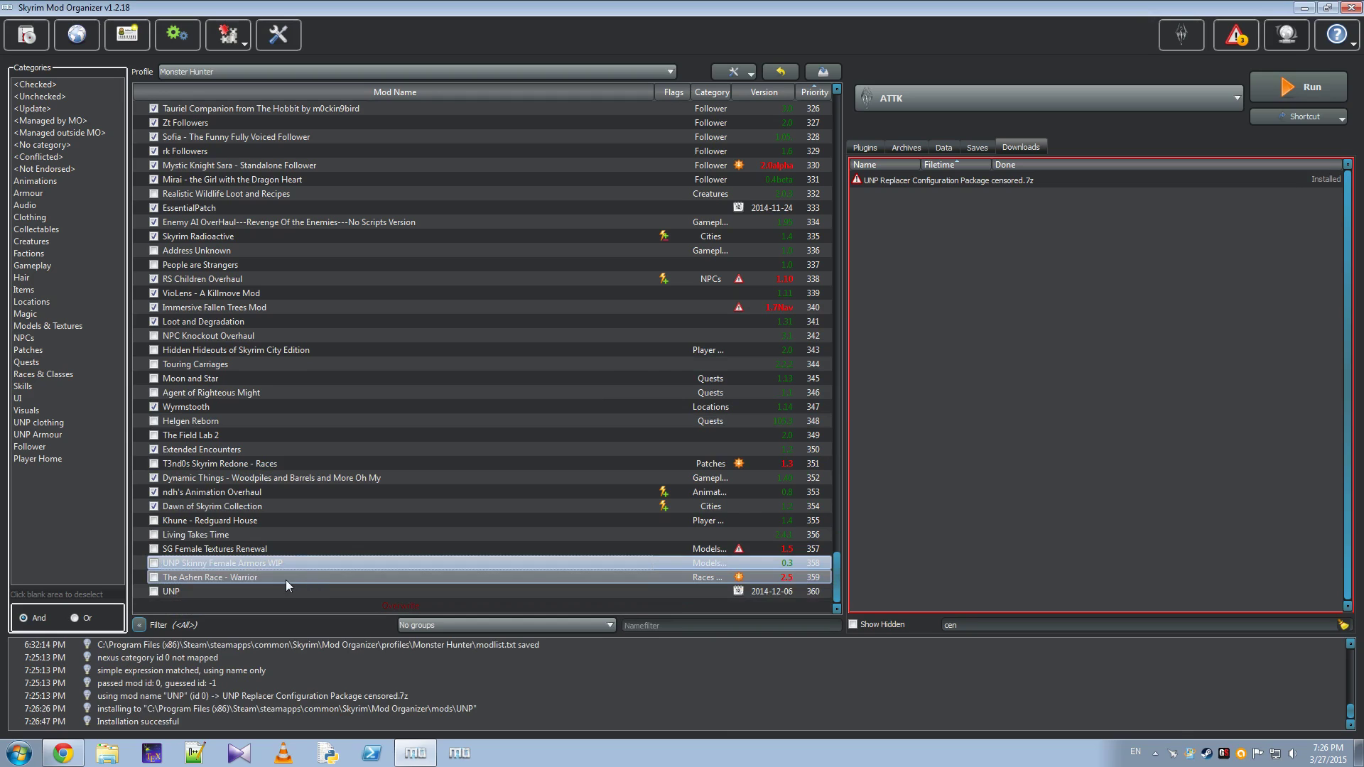
Open The Ashen Race - Warrior folder in Explorer from its context menu.
left_click(286, 580)
right_click(284, 579)
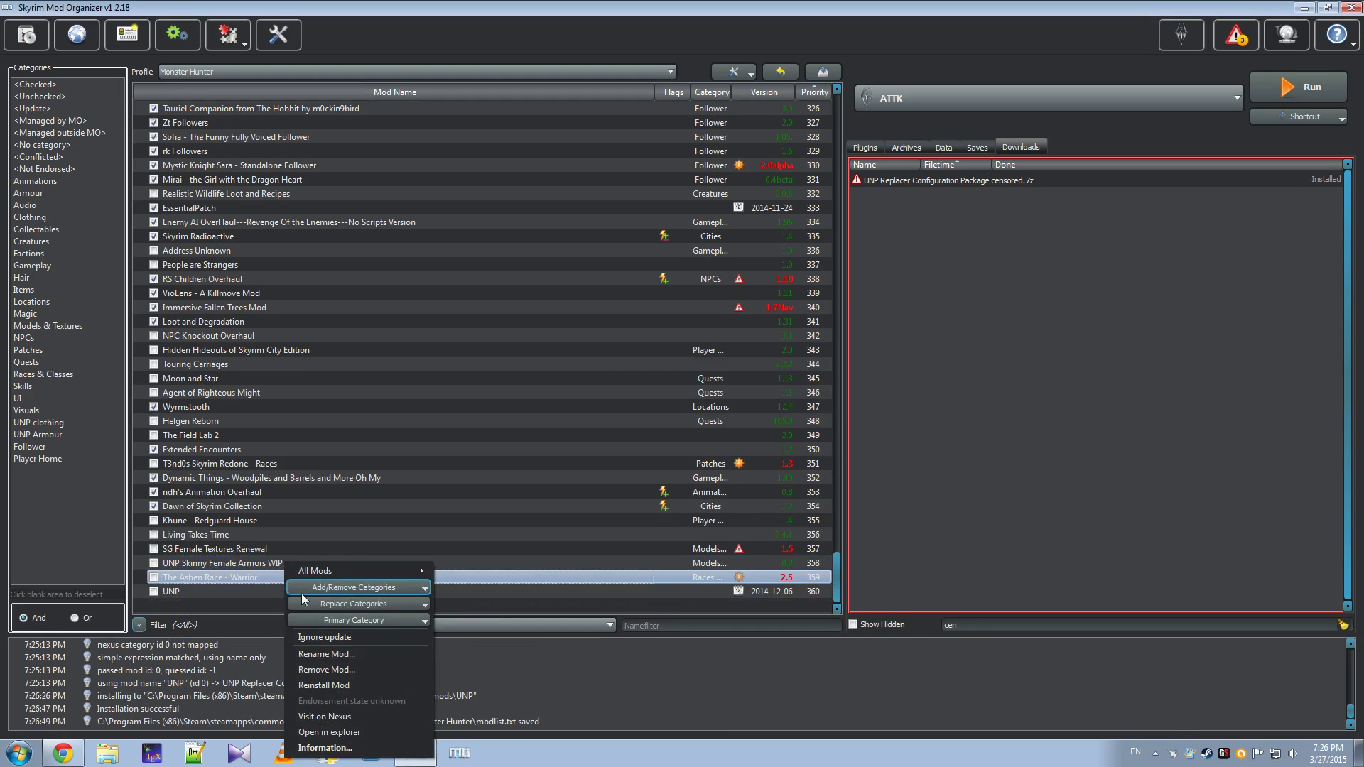
left_click(343, 733)
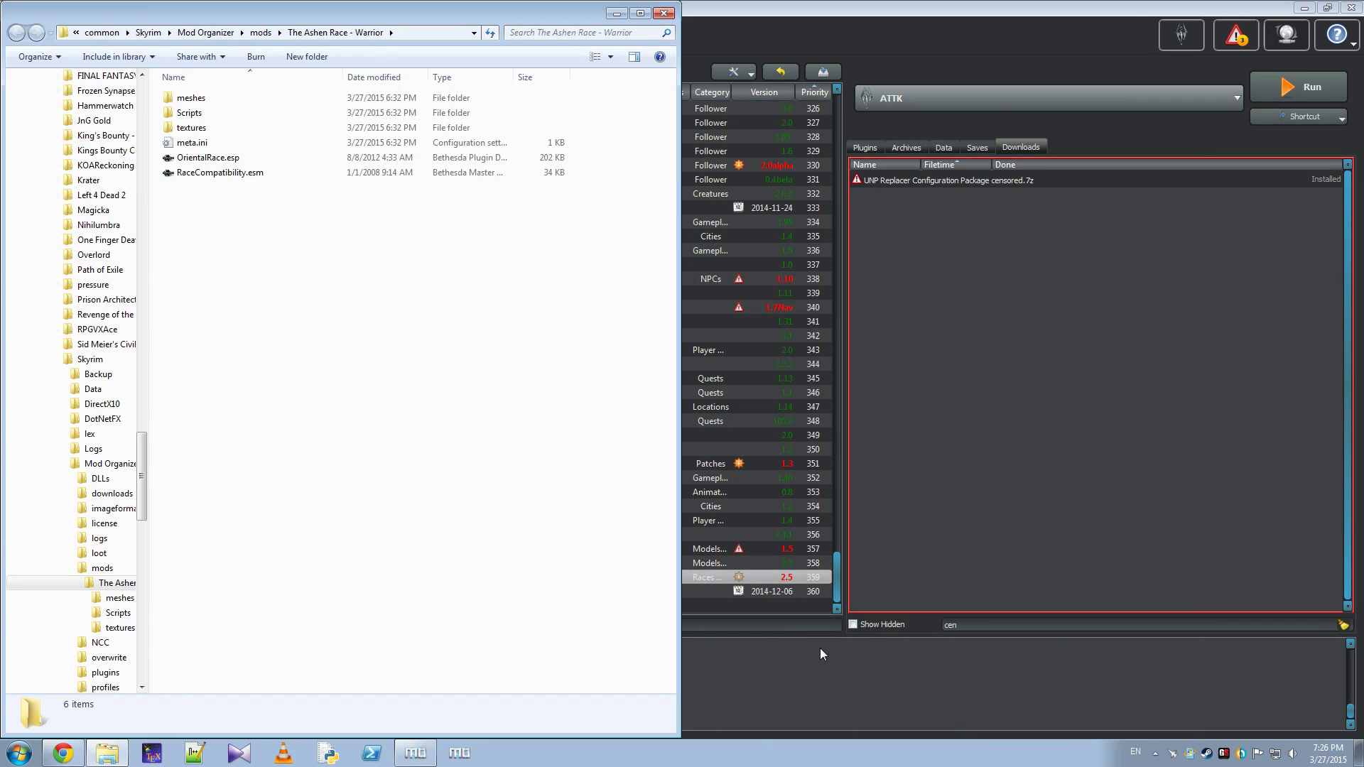
Open the UNP mod folder in Explorer, docked on the right beside the Ashen Race window.
right_click(688, 587)
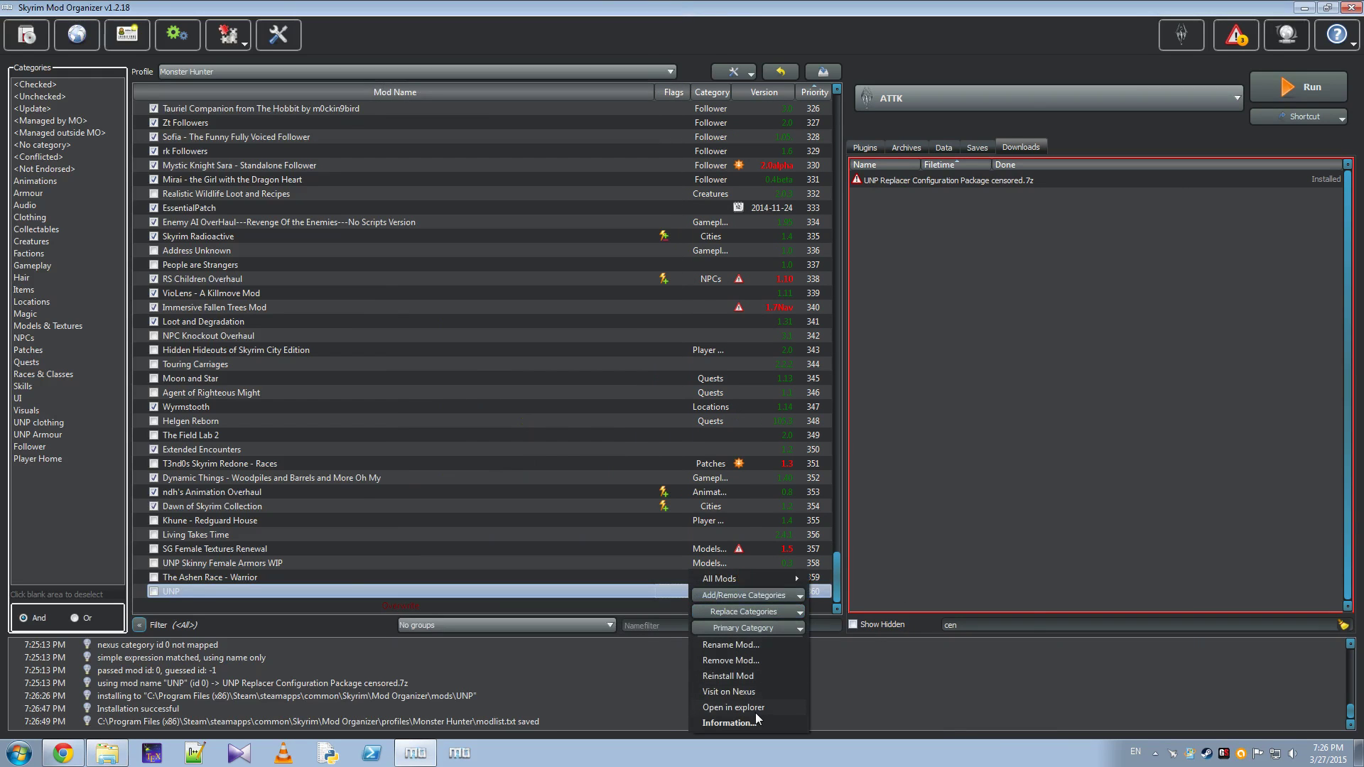
left_click(756, 712)
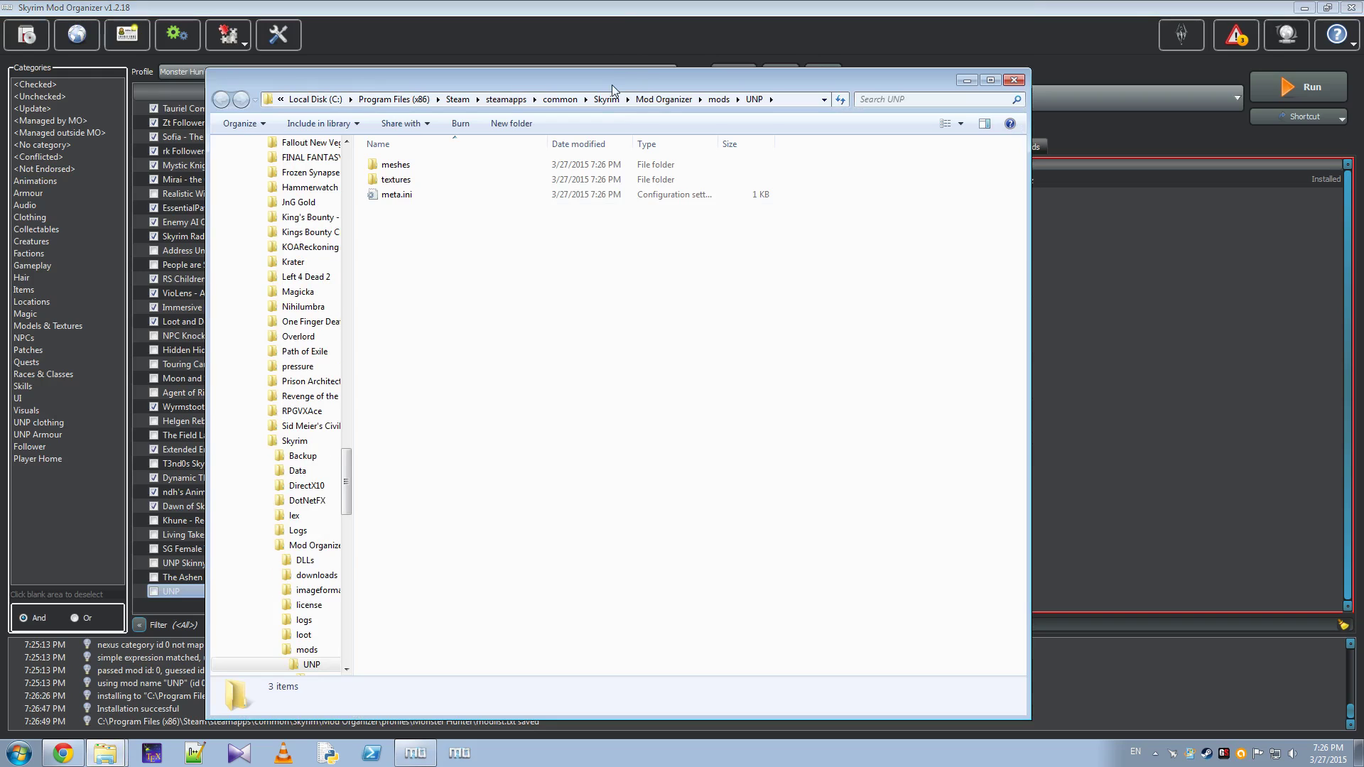
key("super+Right")
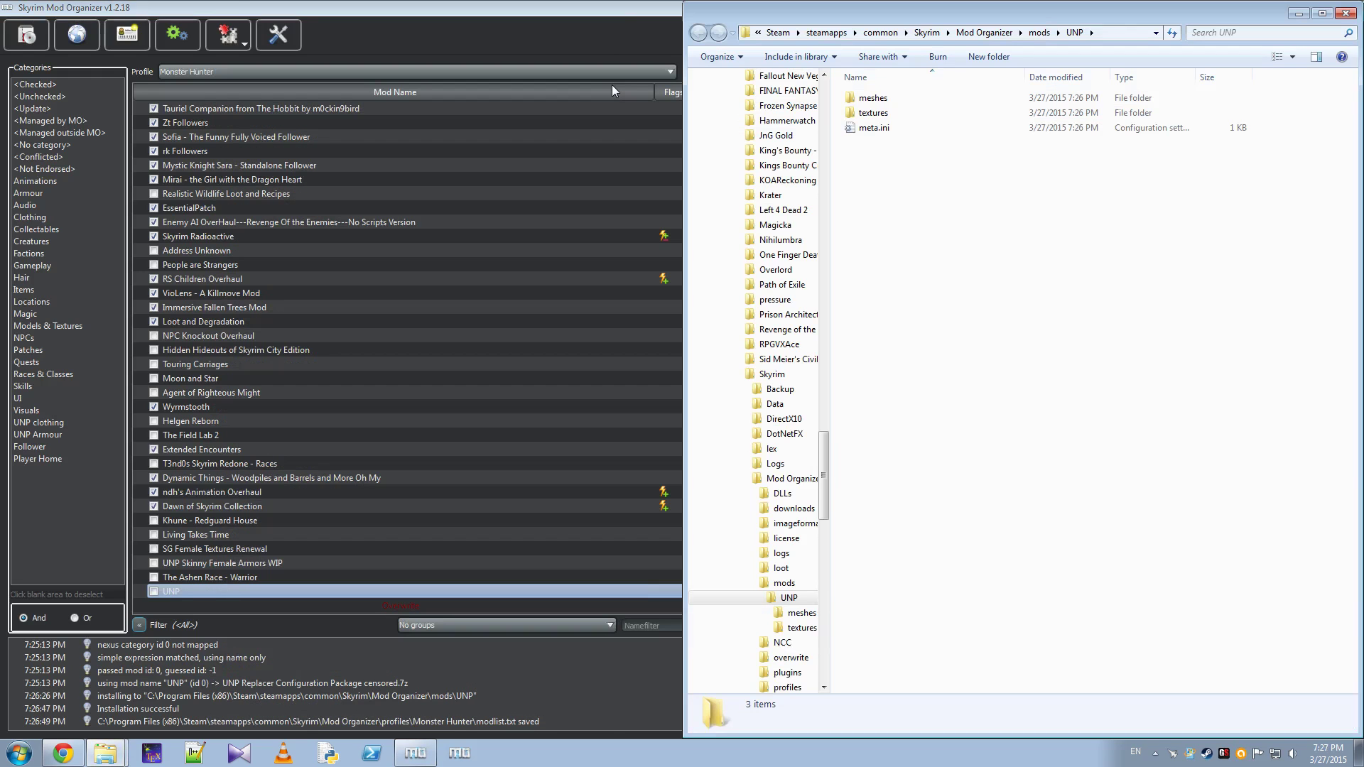
mouse_move(105, 754)
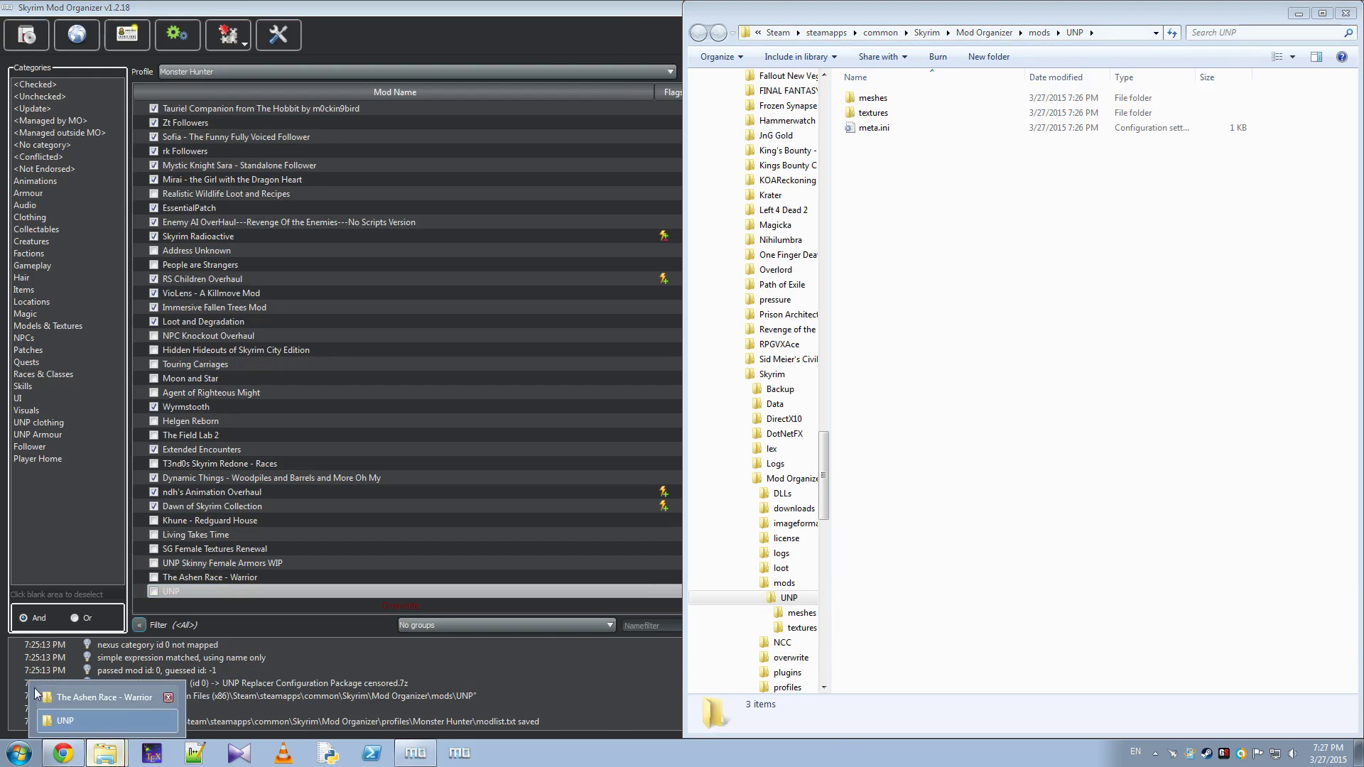
left_click(58, 697)
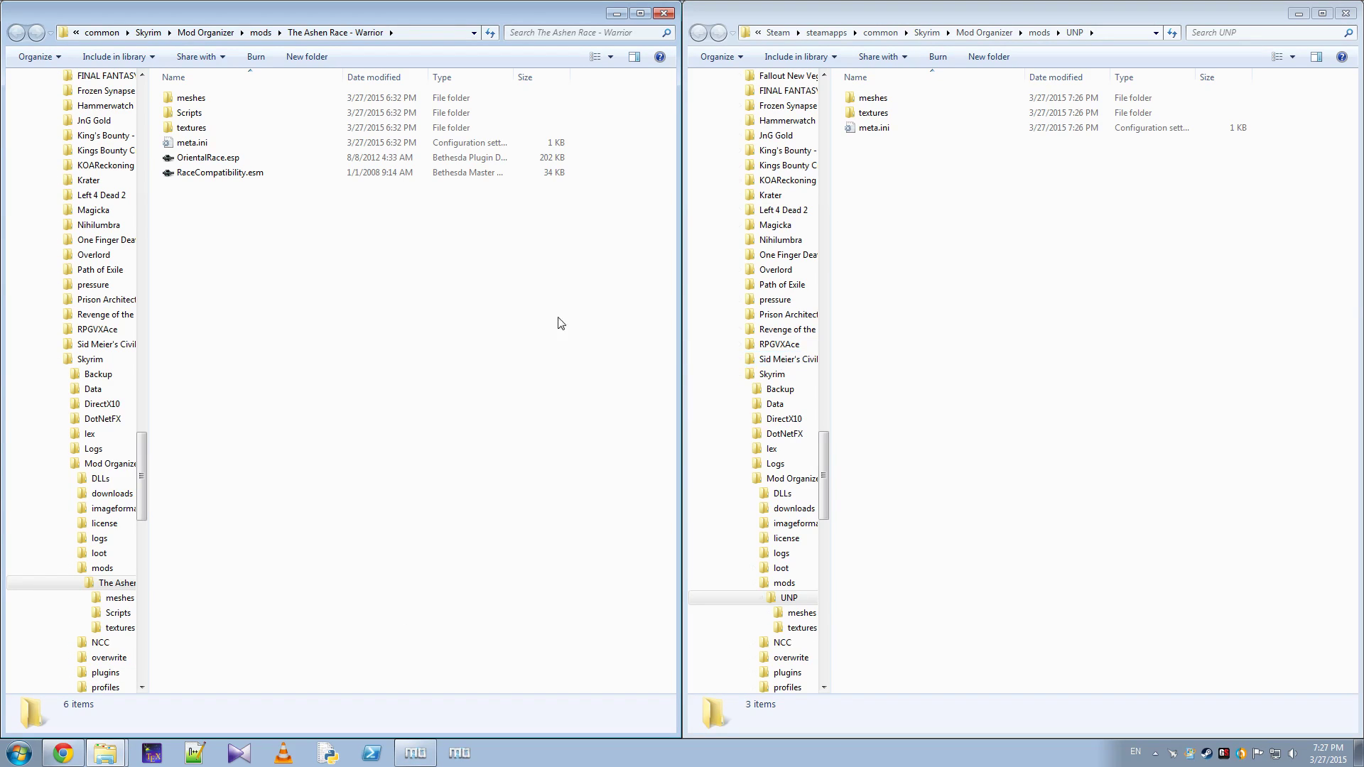
left_click(1133, 7)
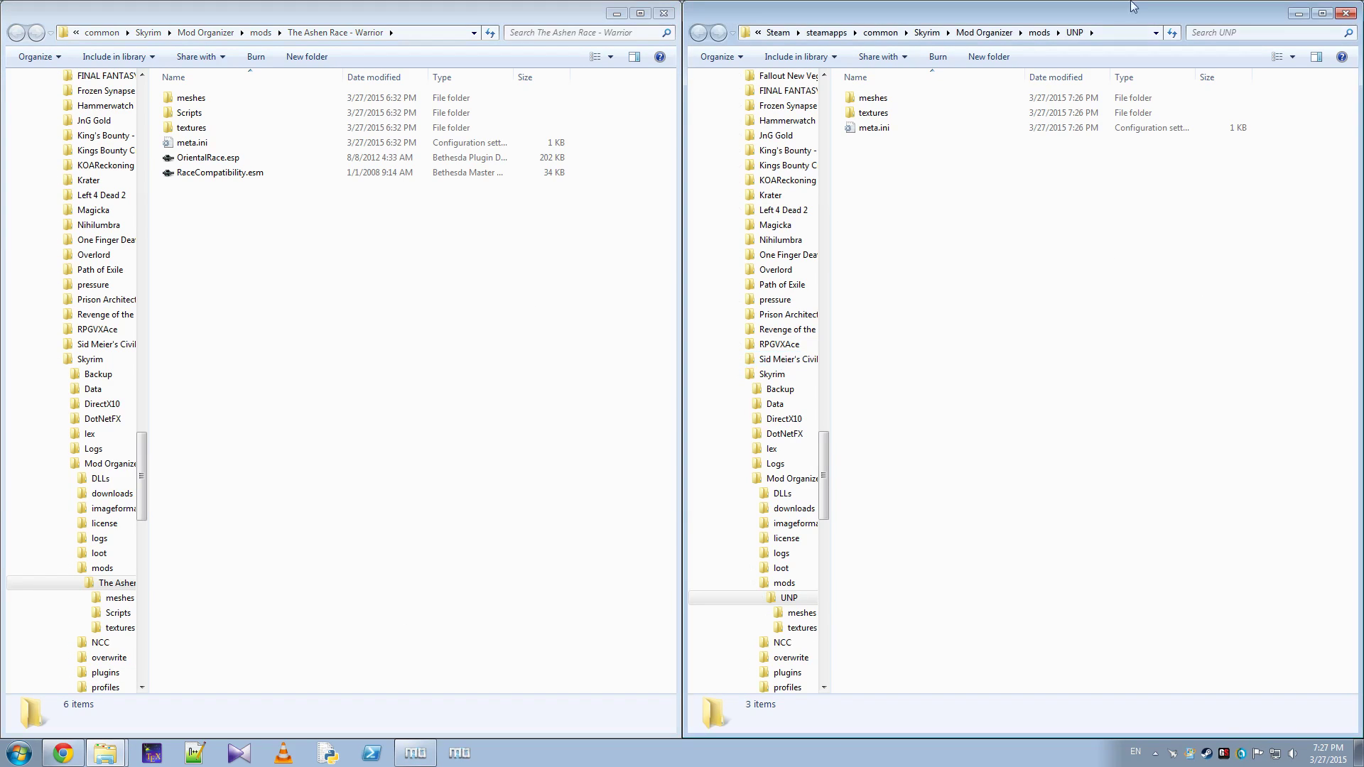
Navigate the UNP window to meshes\actors\character\character assets.
double_click(914, 99)
double_click(915, 100)
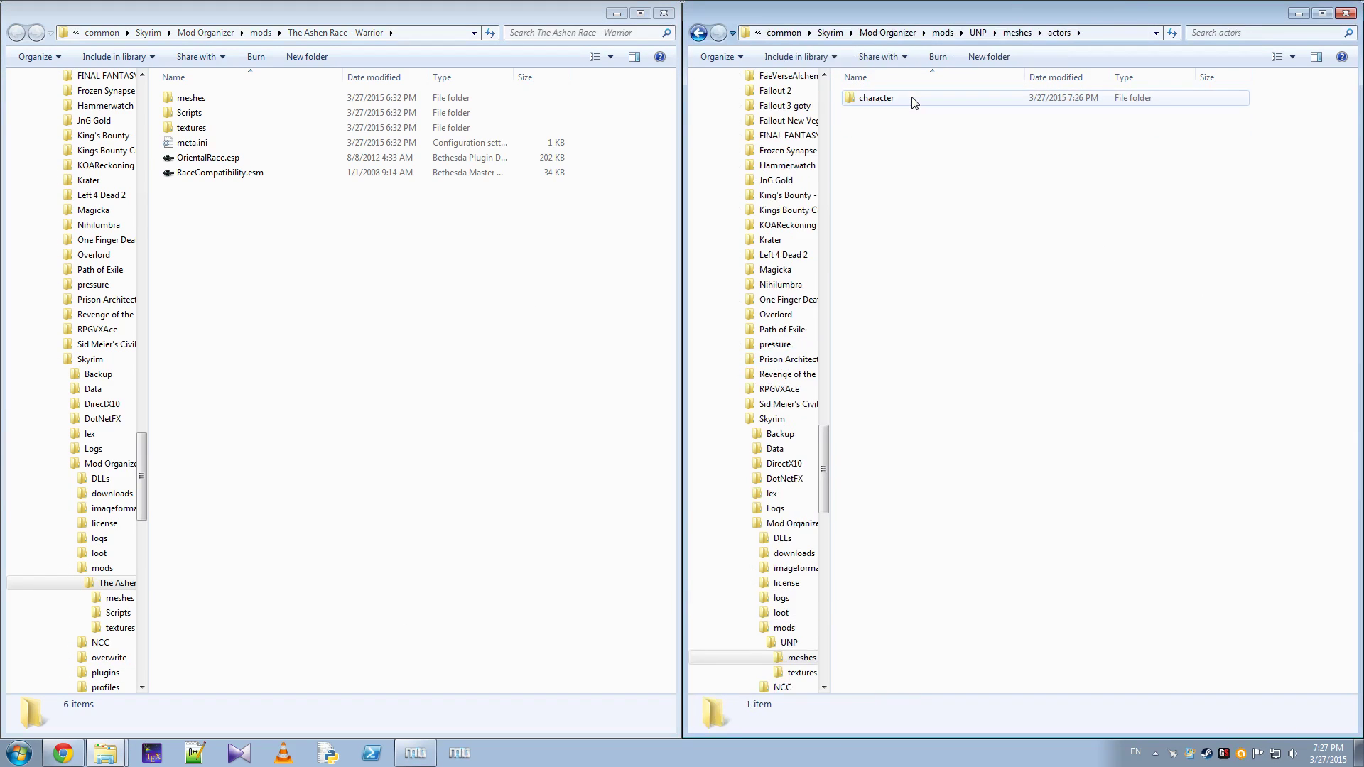
left_click(914, 100)
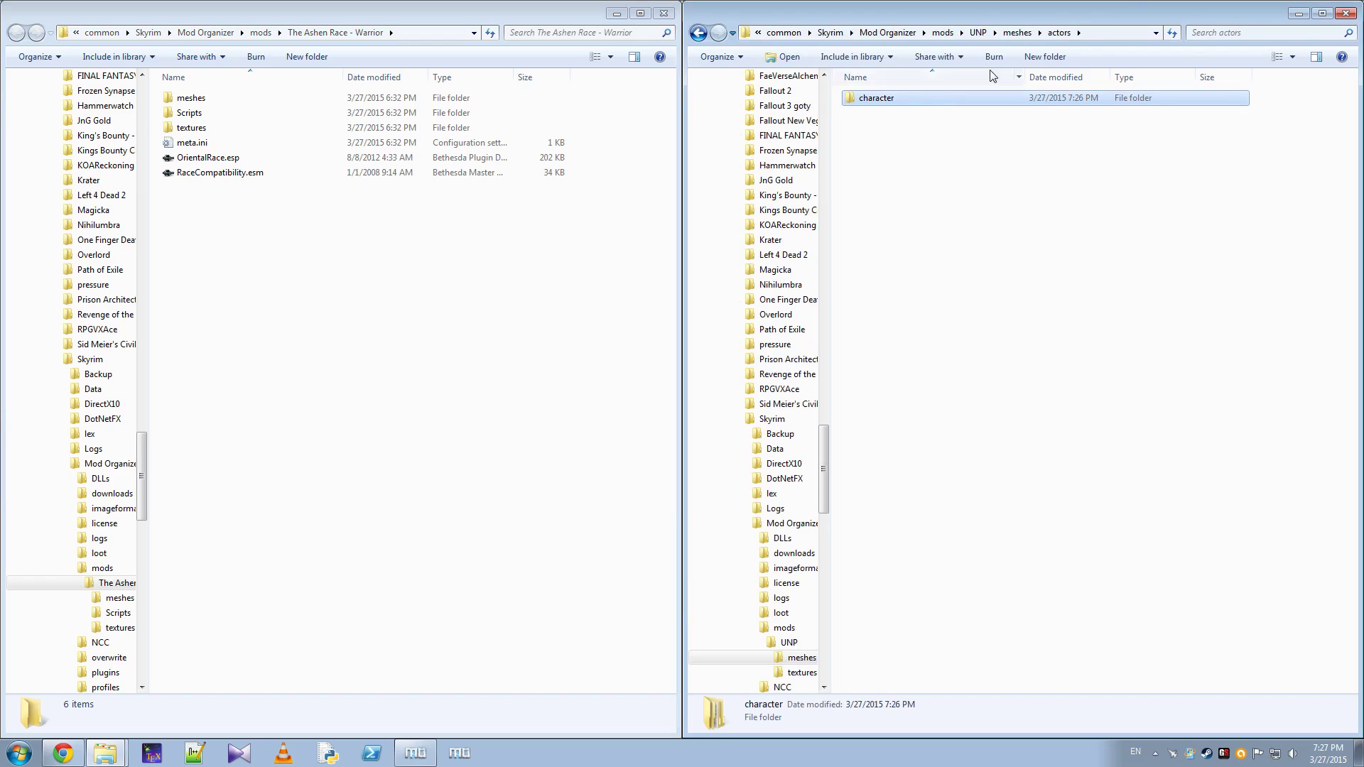
double_click(972, 103)
double_click(969, 102)
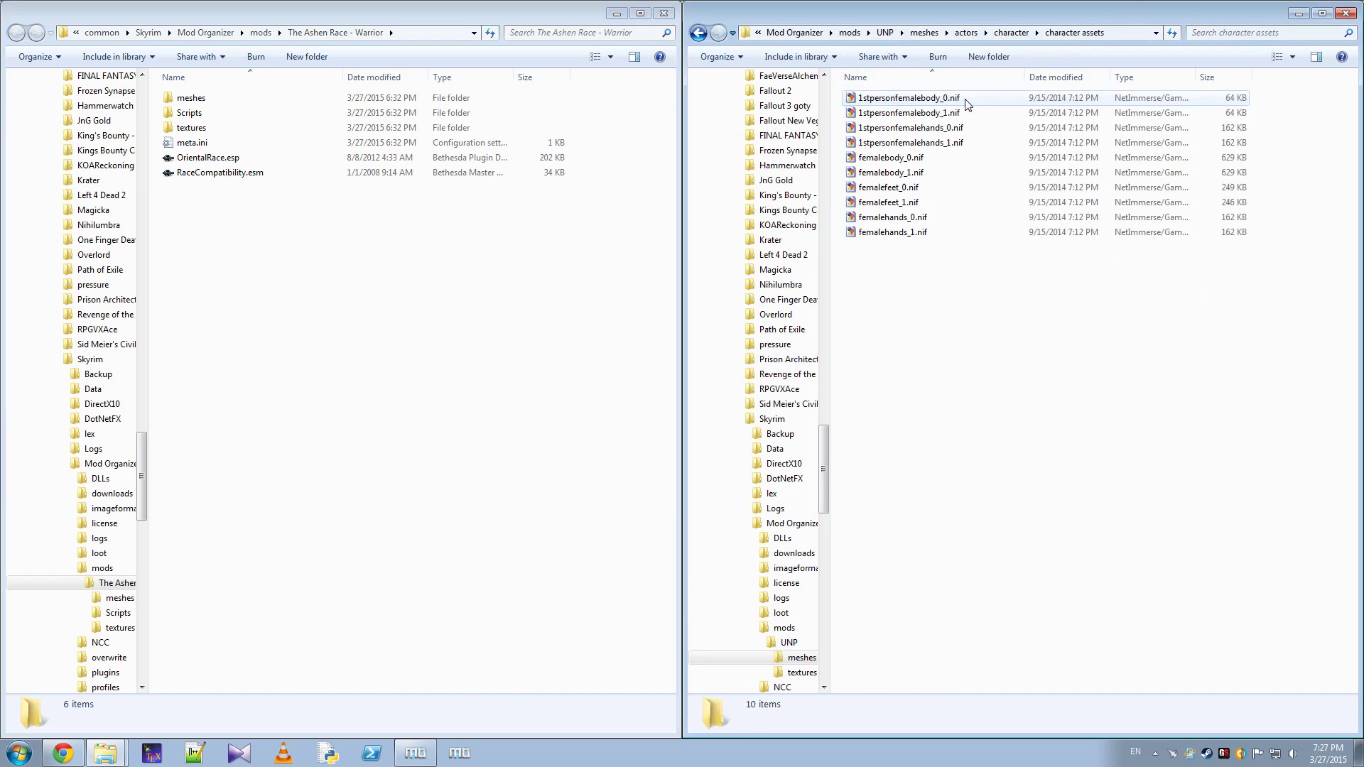
Navigate the Ashen Race window to meshes\actors\character\Oriental.
left_click(435, 390)
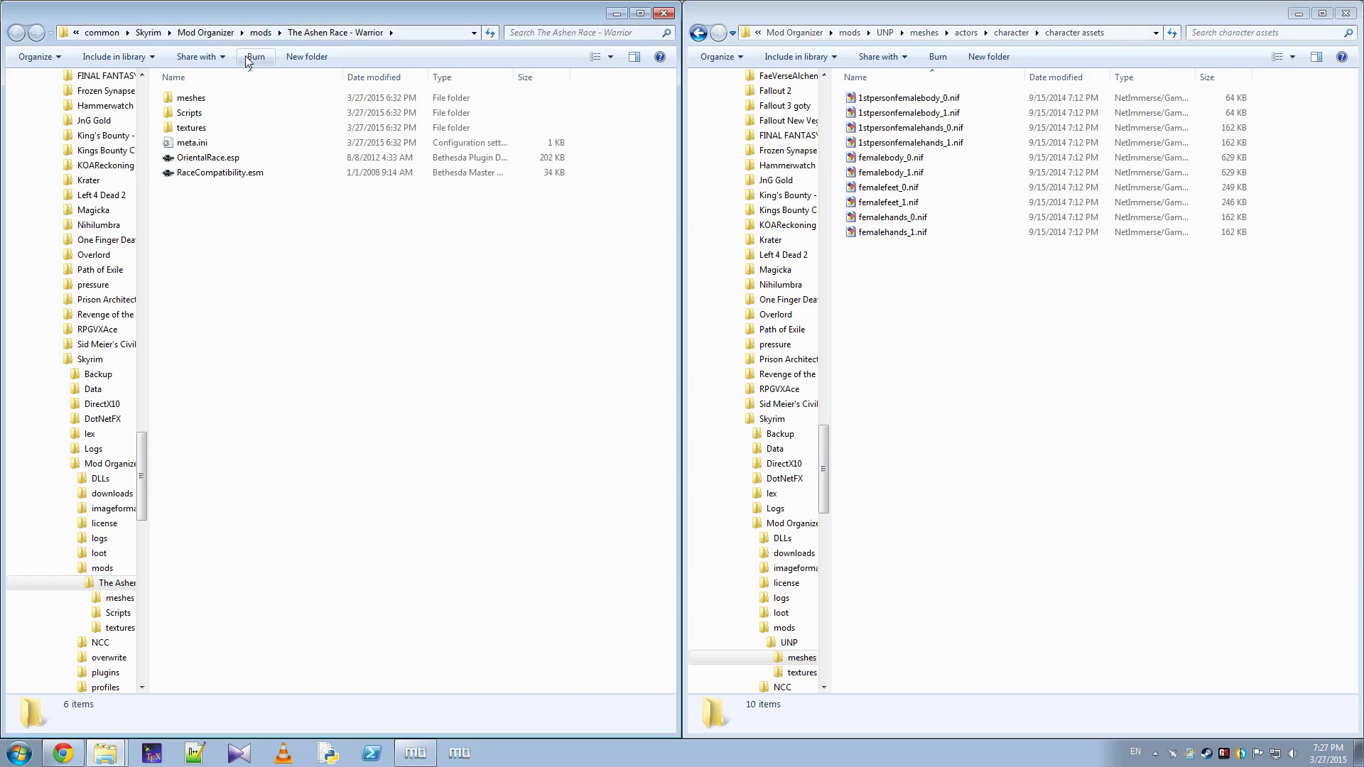
double_click(233, 97)
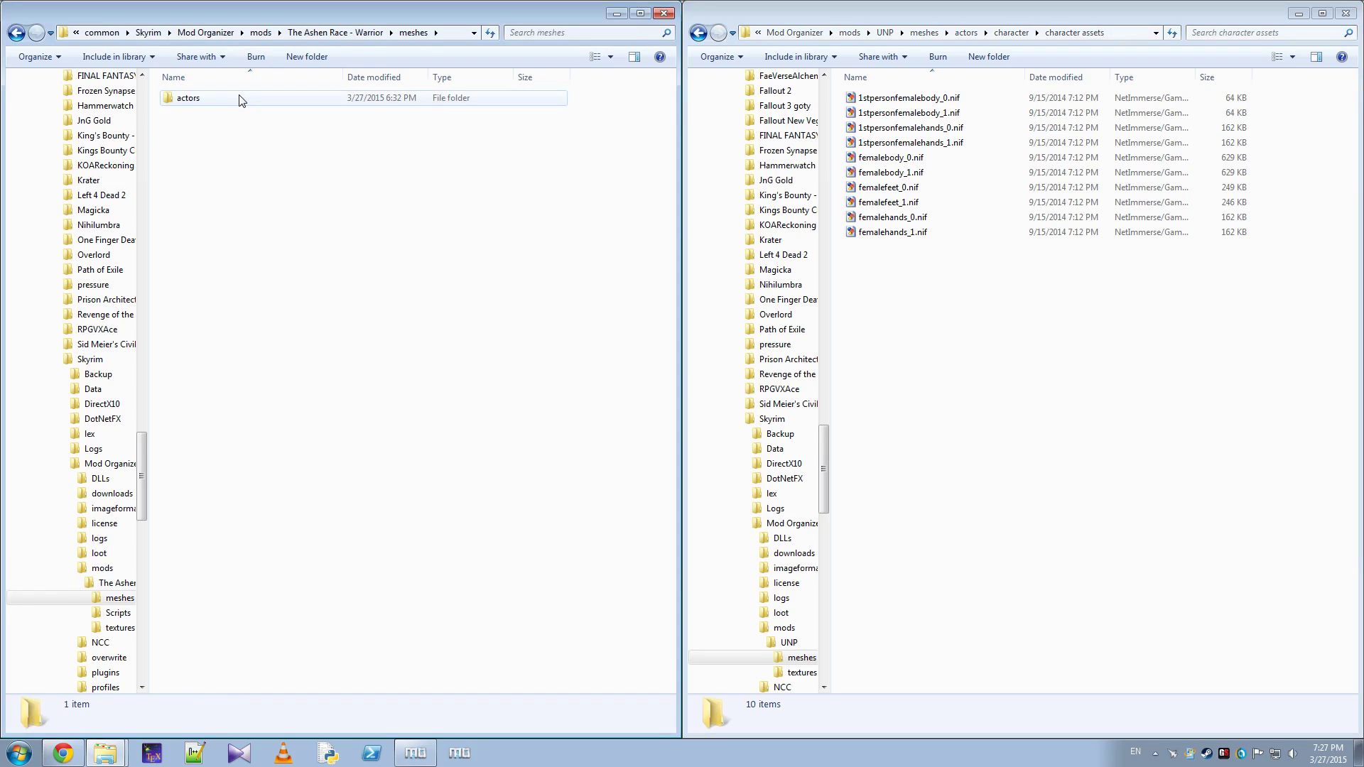
double_click(238, 98)
double_click(219, 104)
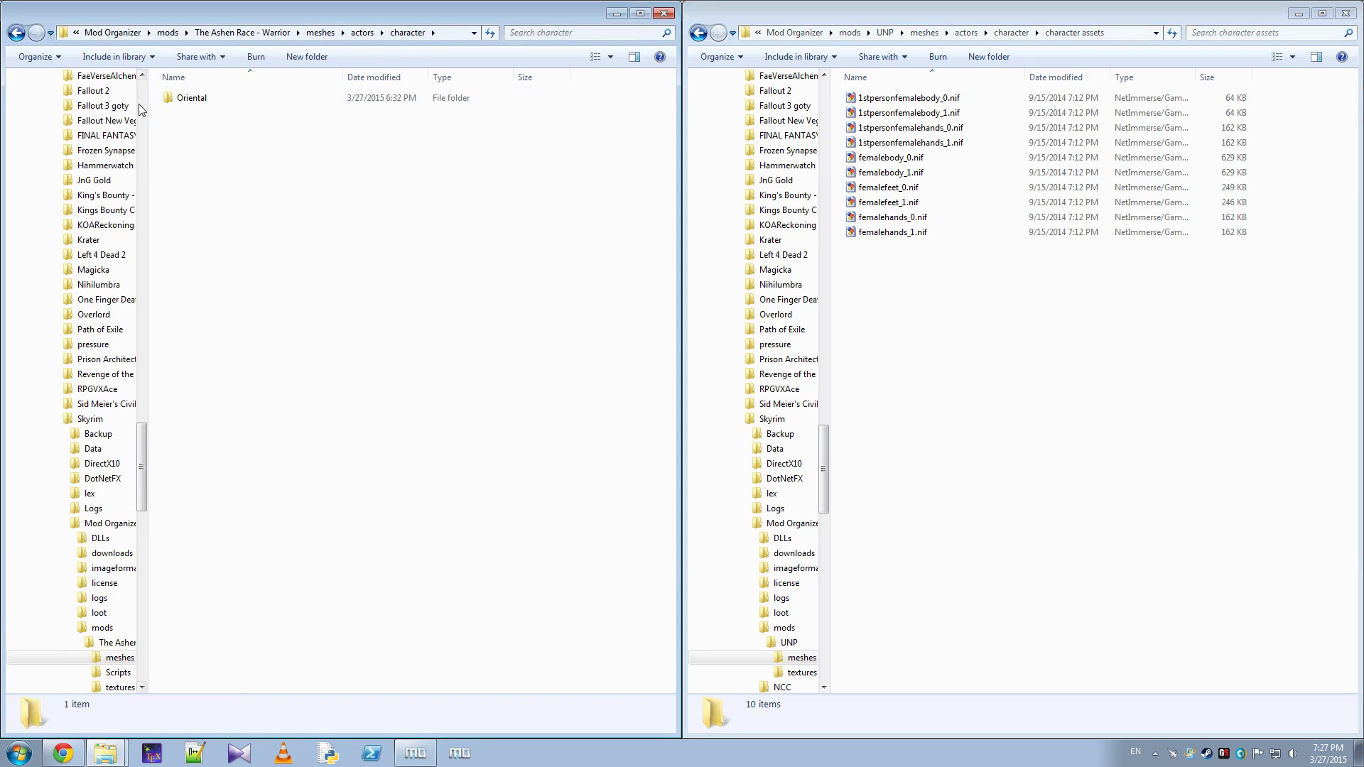
double_click(222, 105)
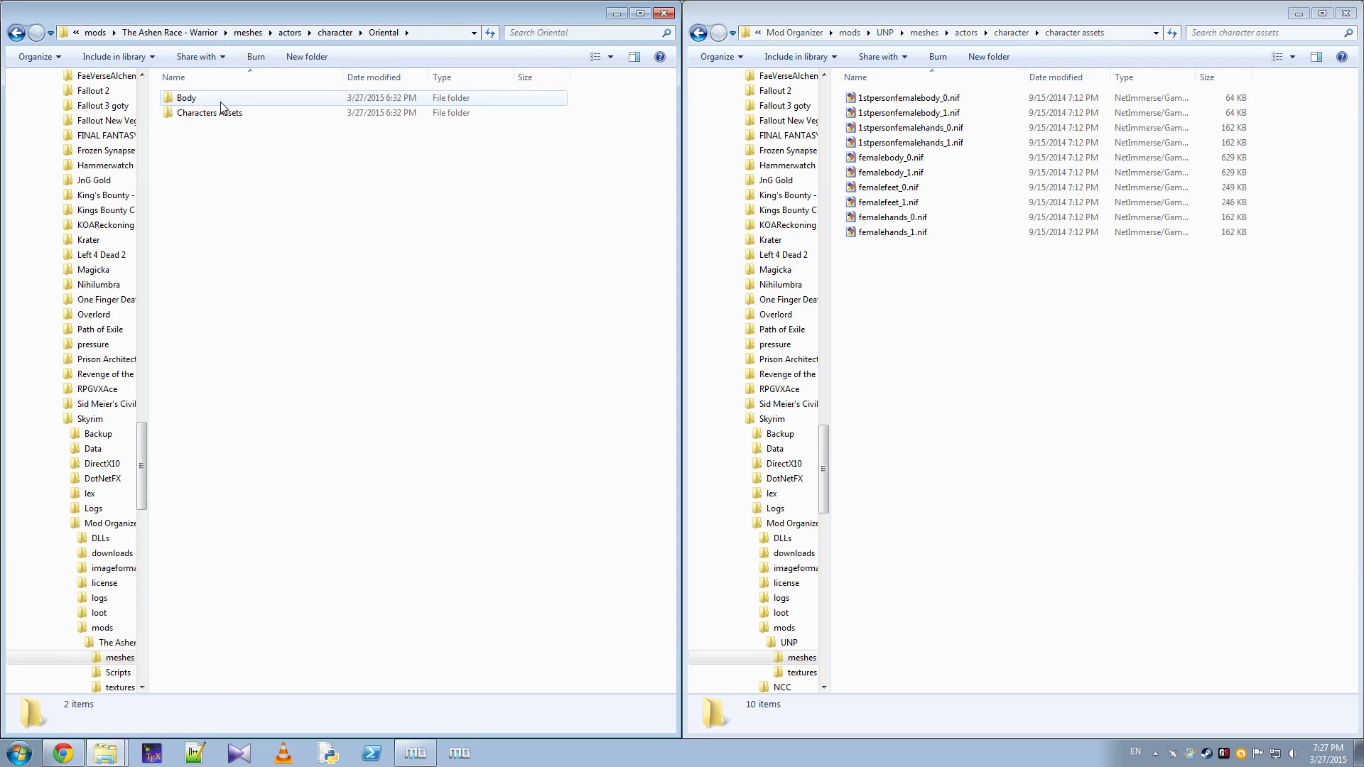
Move the six UNP female body, feet and hands meshes into Body, replacing the originals.
double_click(219, 99)
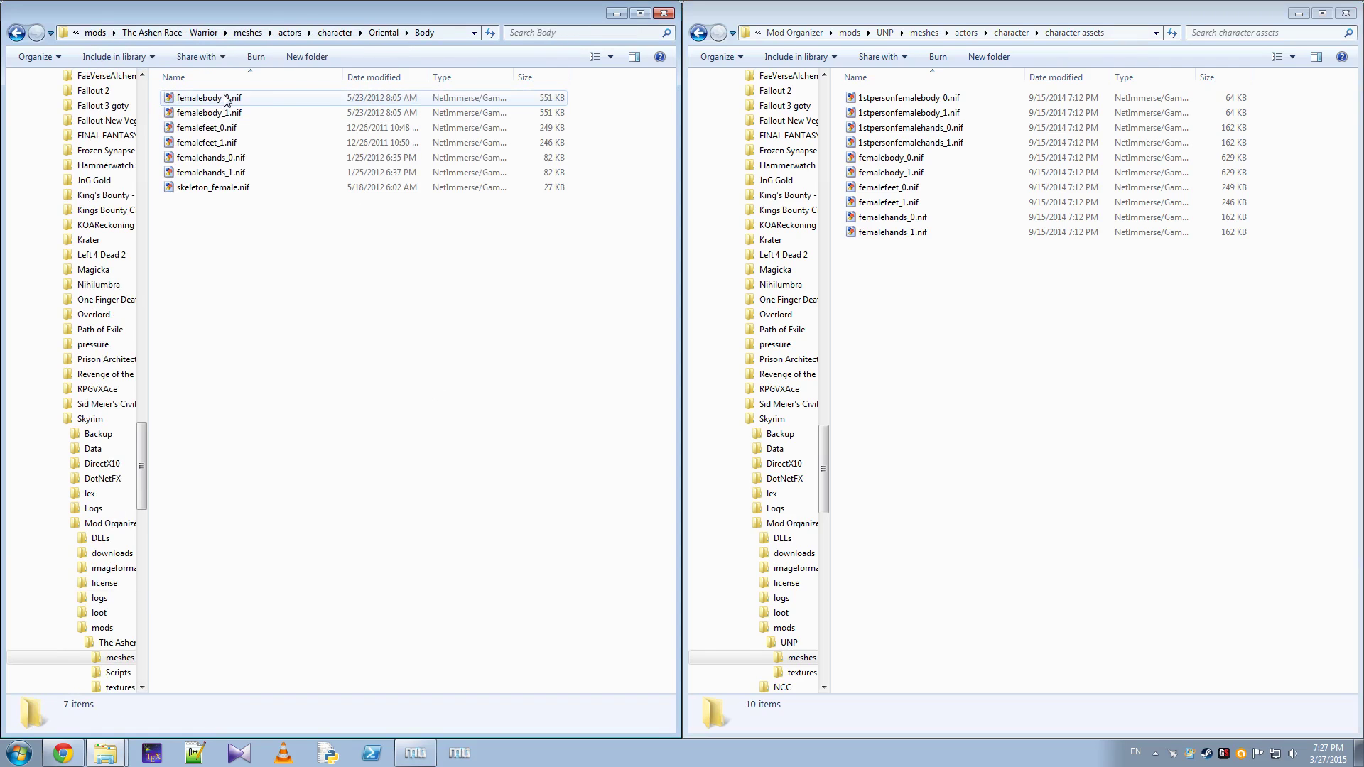
left_click_drag(264, 295, 215, 87)
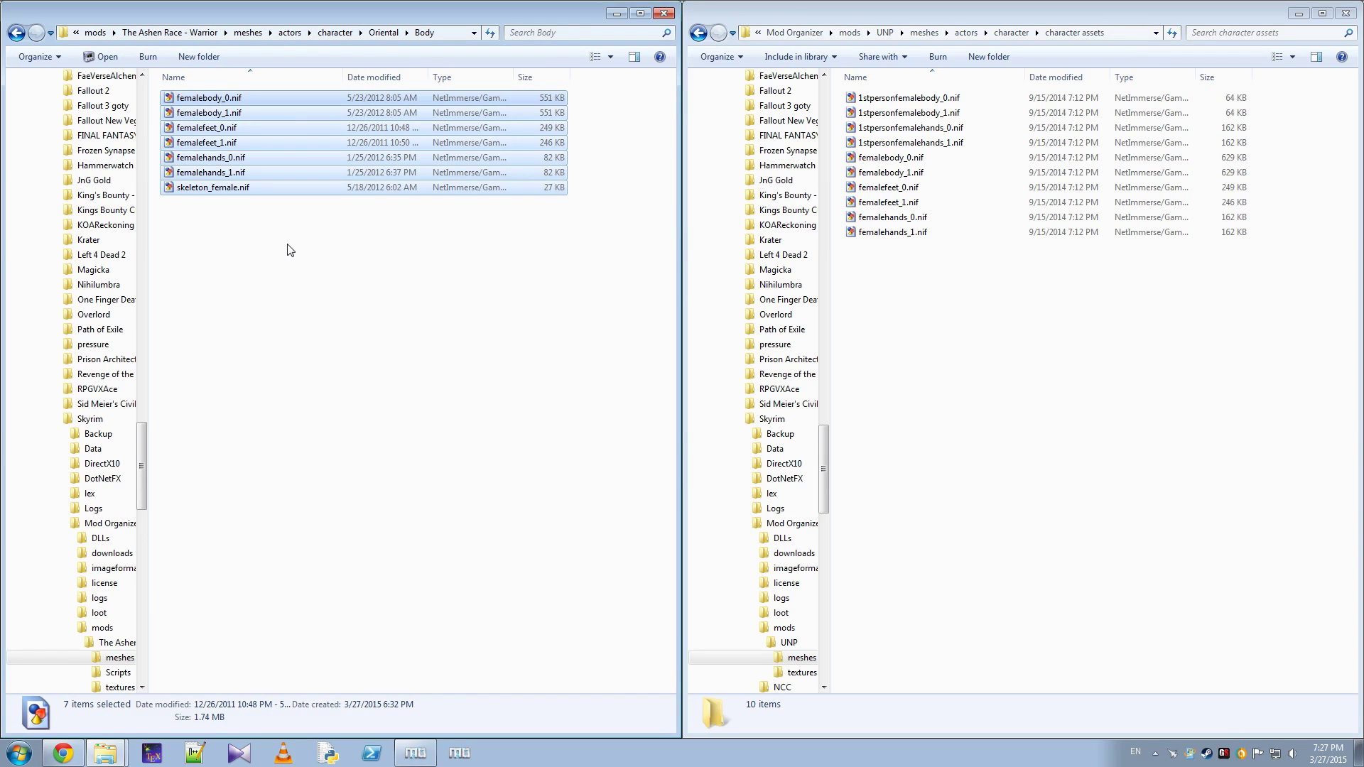
left_click(291, 238)
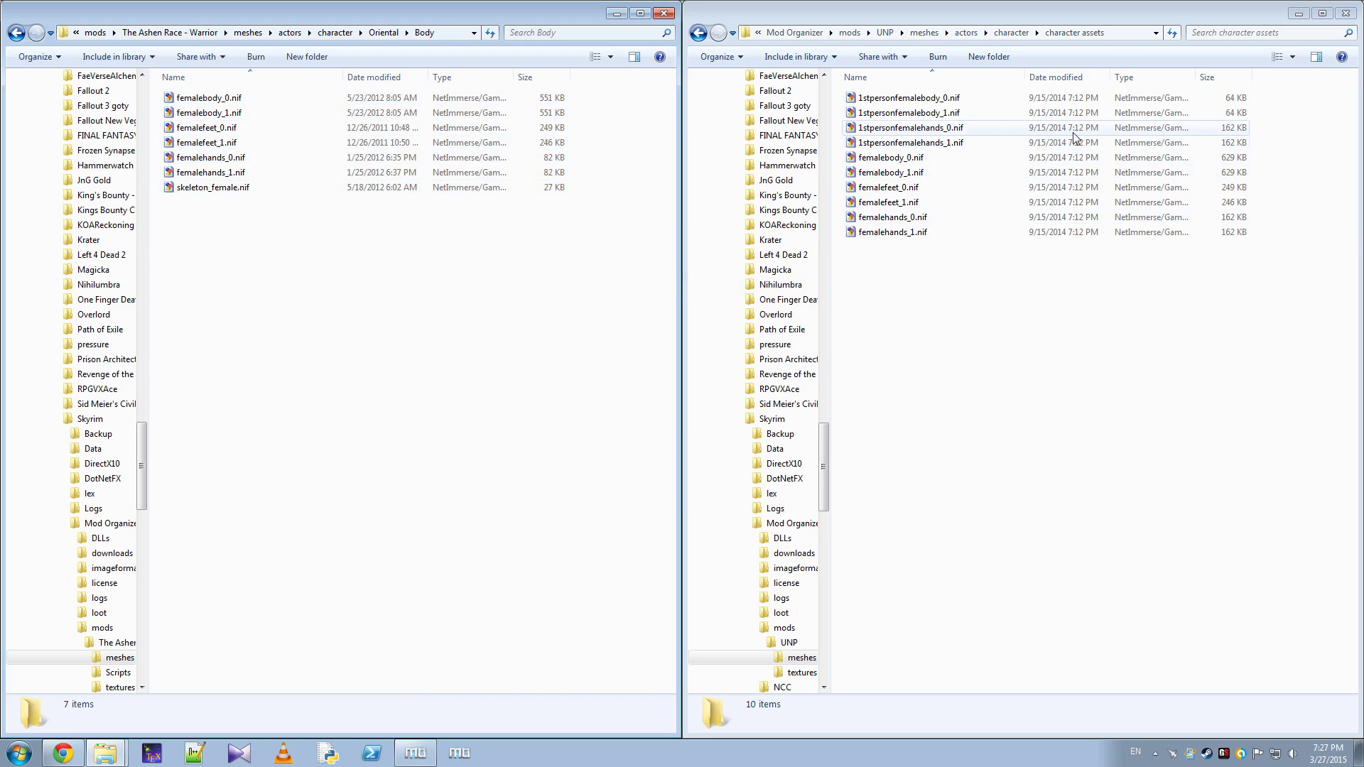
left_click_drag(1117, 399, 879, 168)
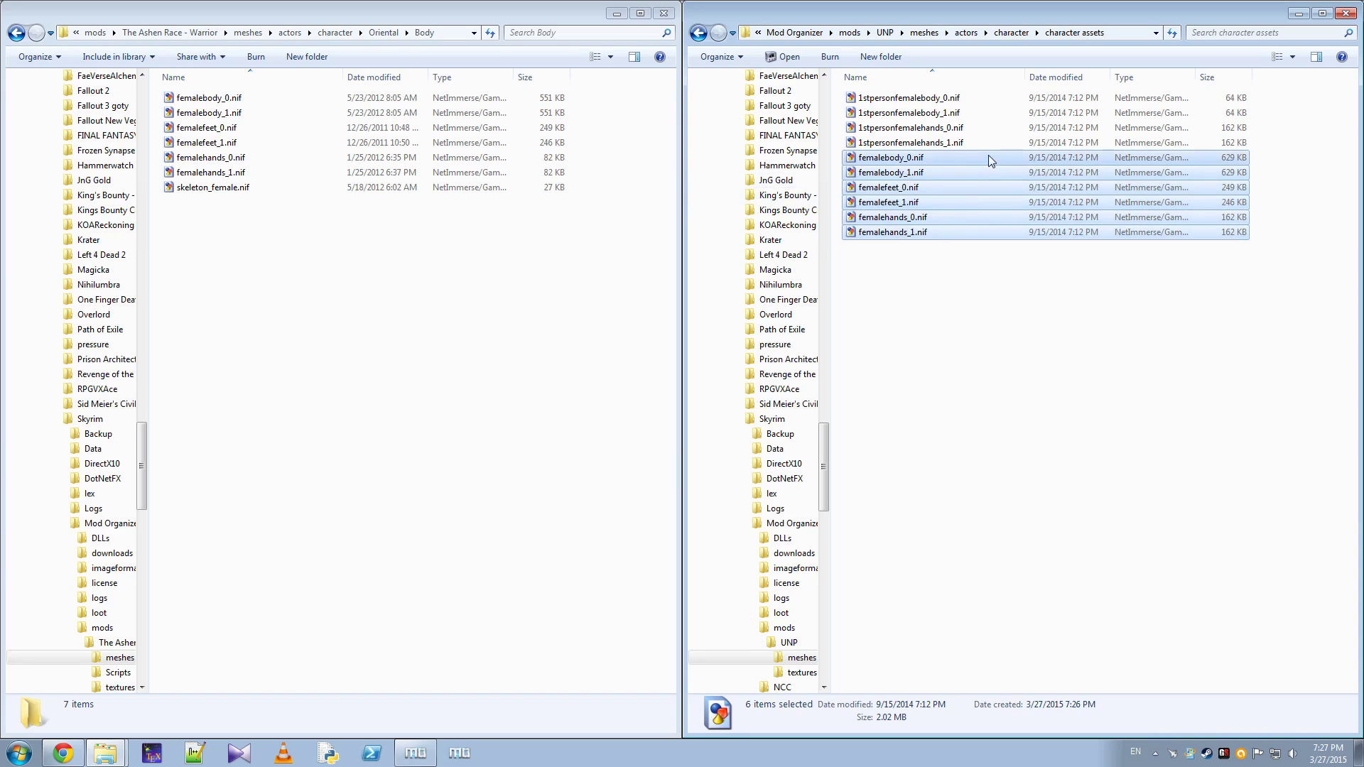
left_click_drag(988, 156, 319, 387)
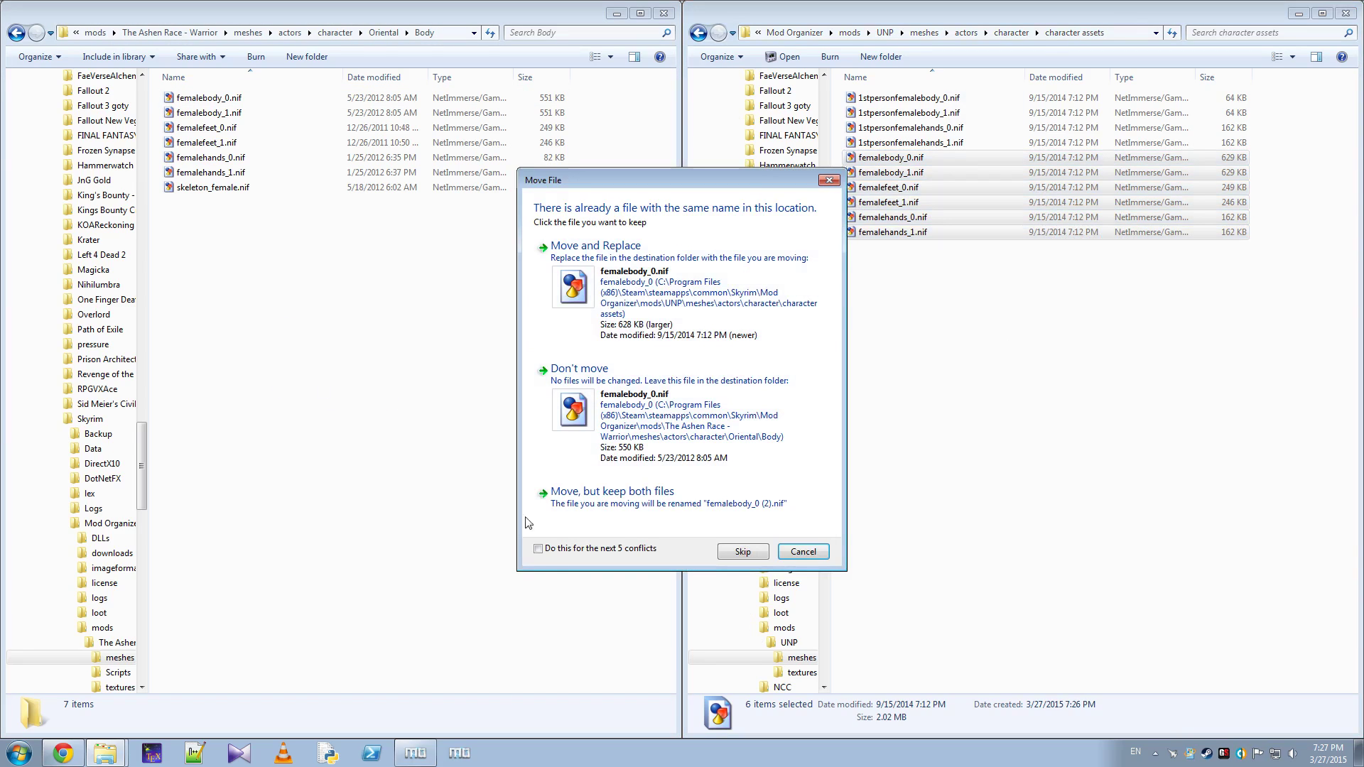
left_click(544, 553)
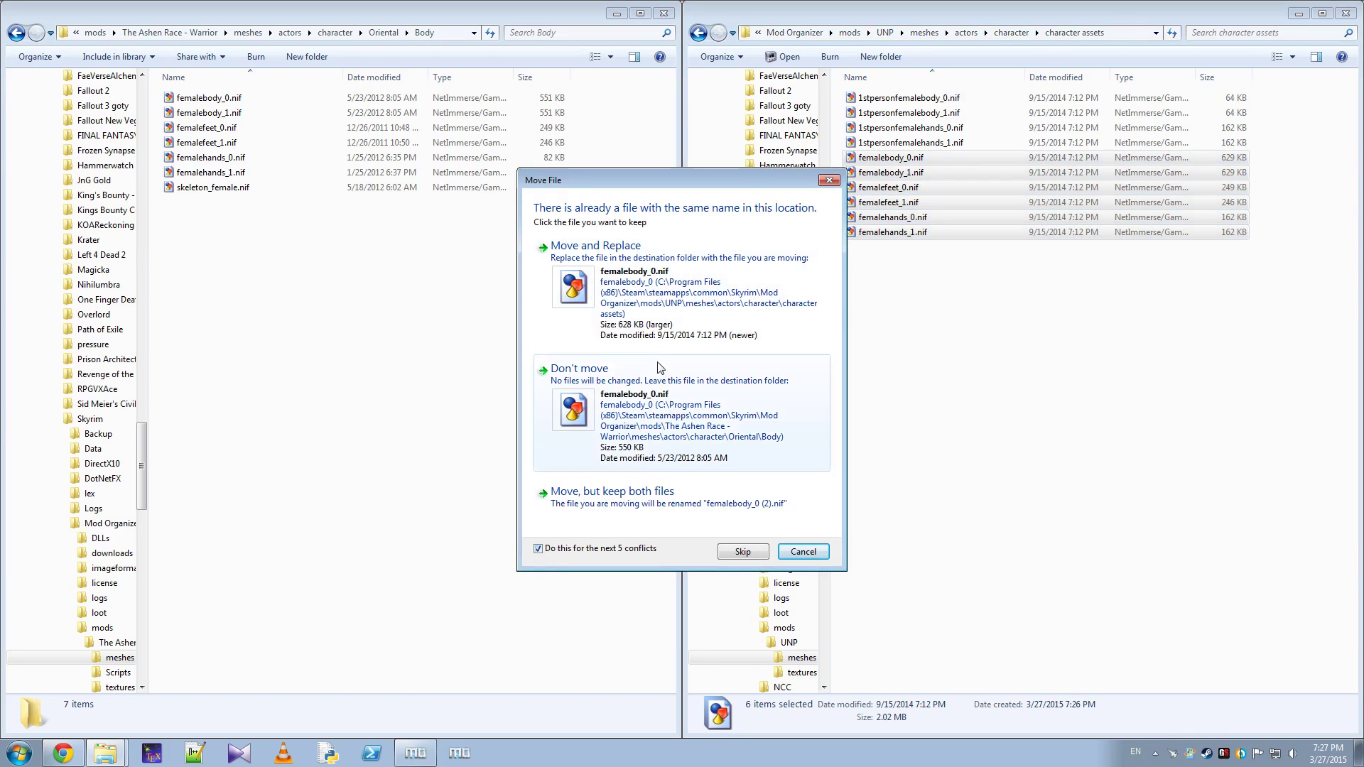
left_click(666, 285)
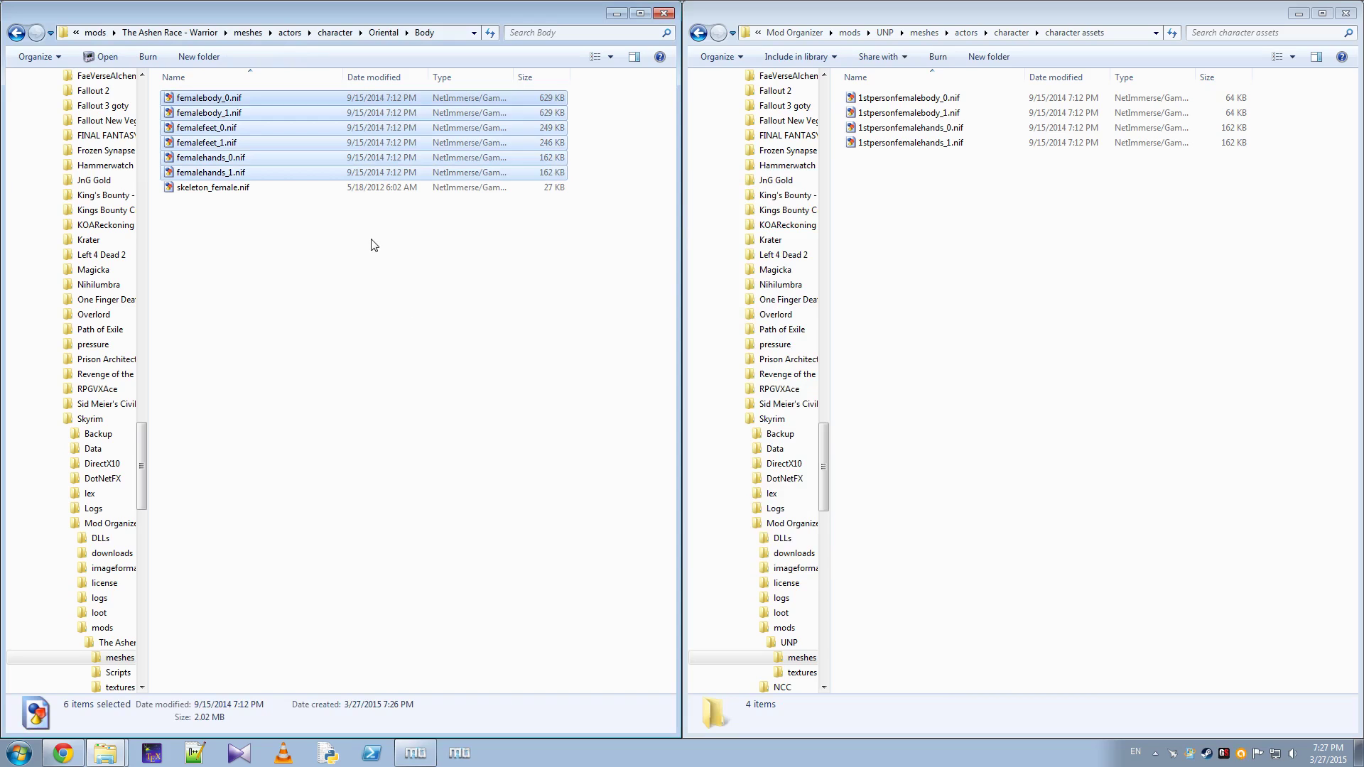
Paste copies of the six meshes back into UNP's character assets folder.
left_click(982, 258)
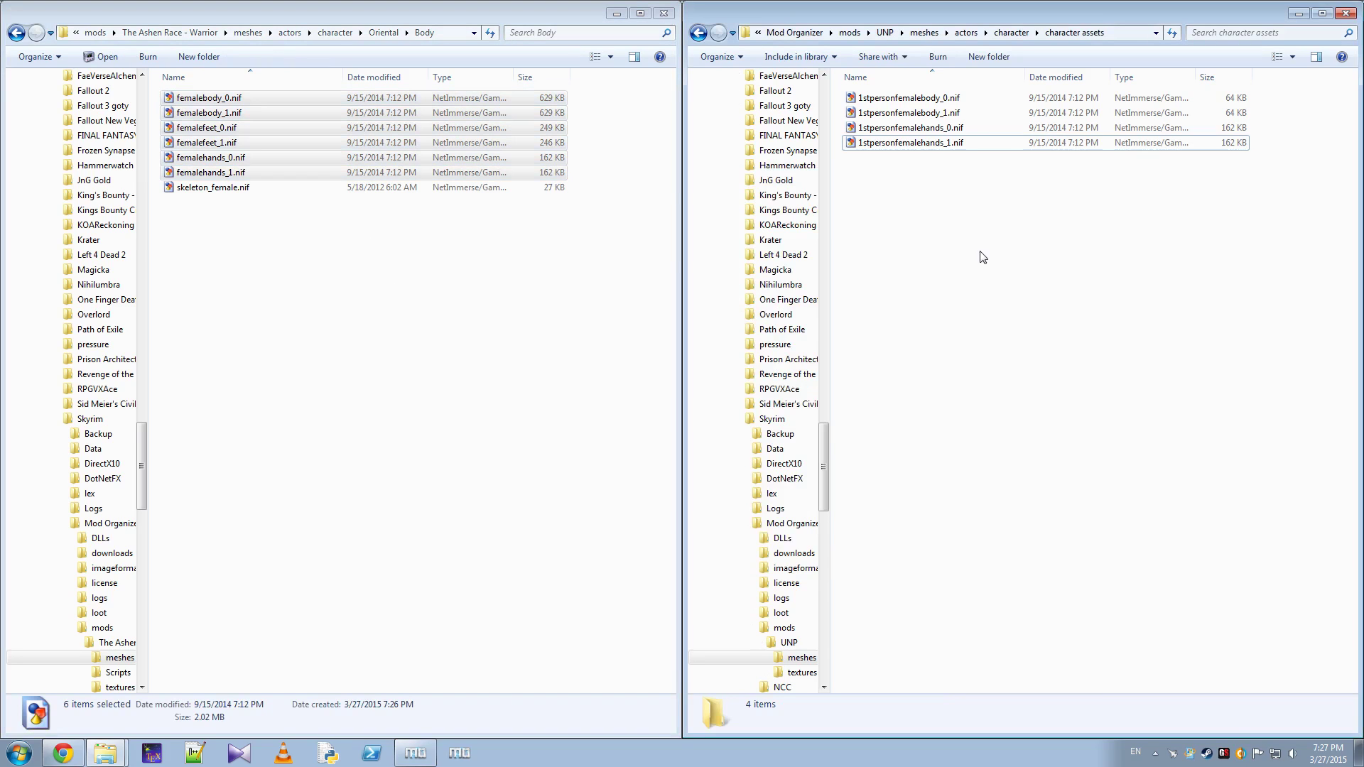
key("ctrl+v")
left_click(898, 329)
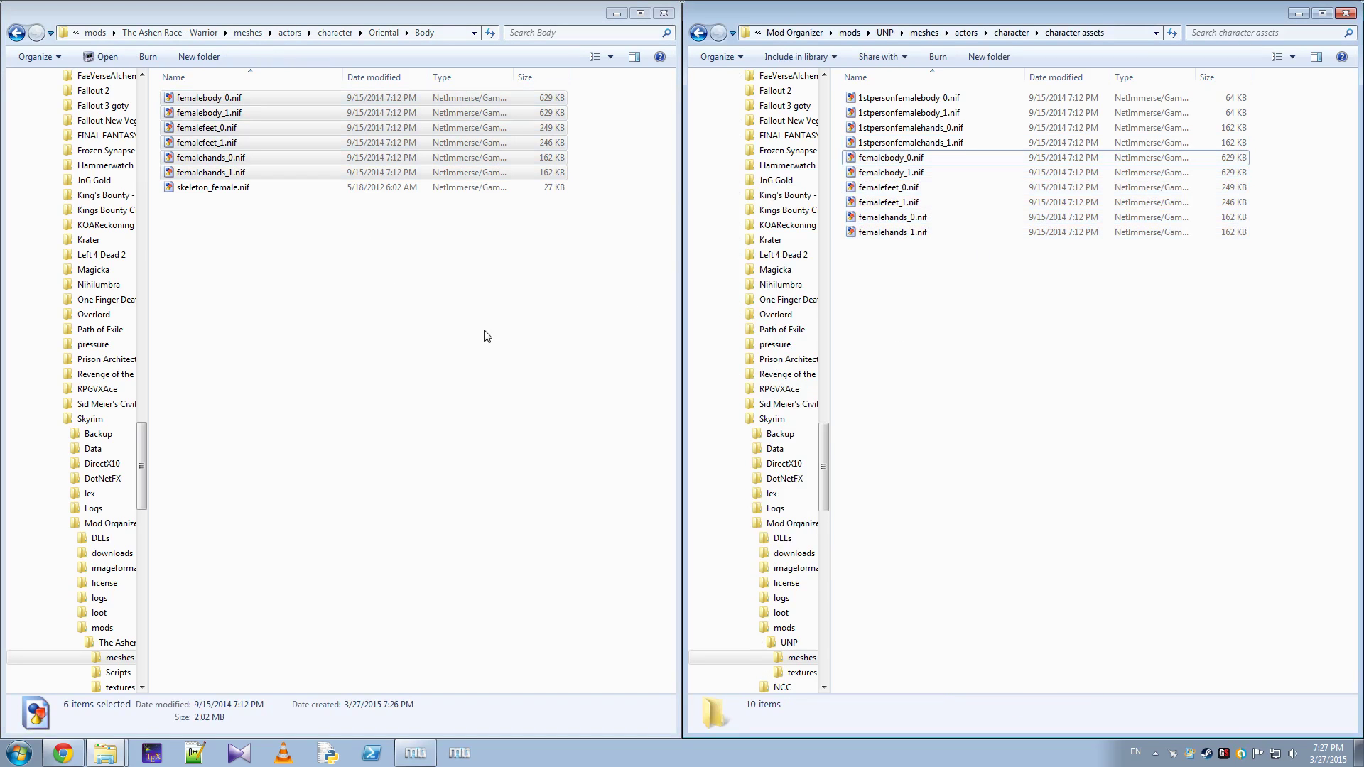
left_click(379, 343)
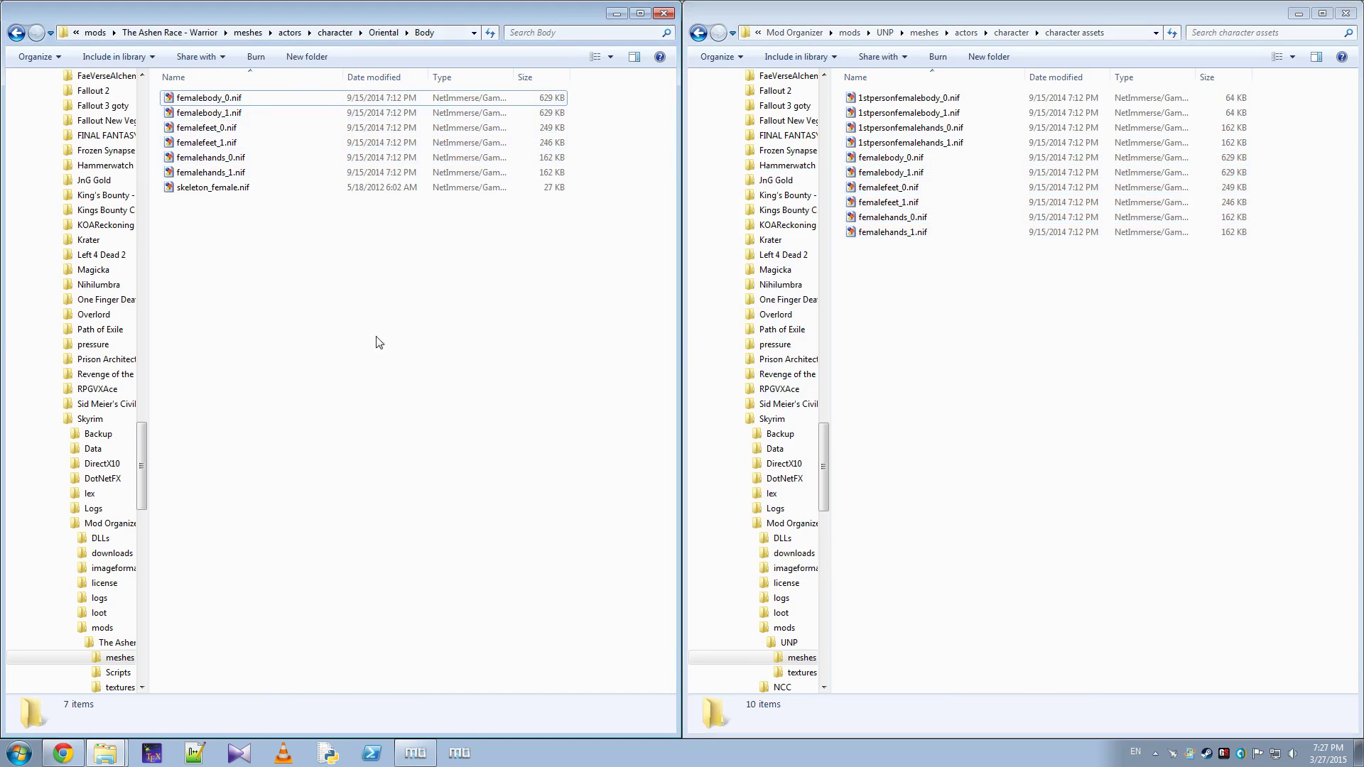
left_click(259, 192)
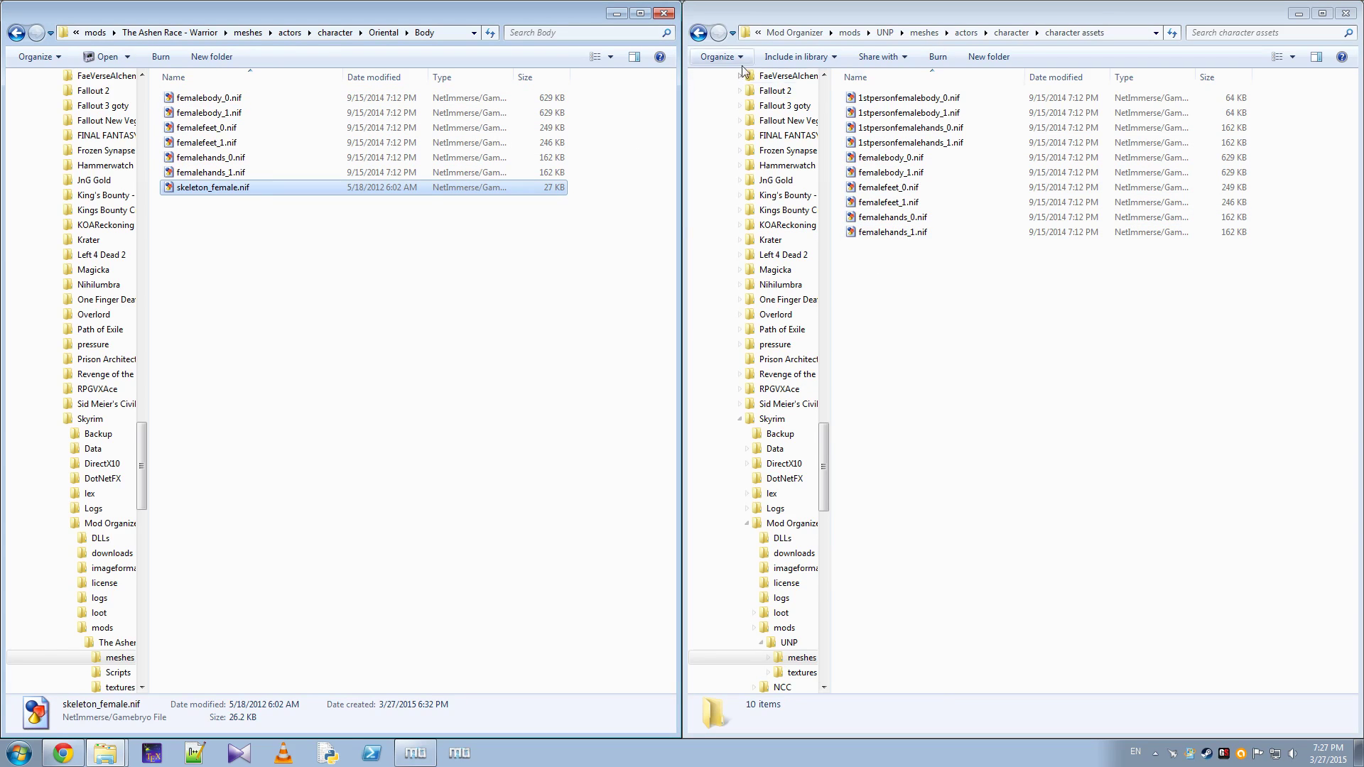
Copy UNP's skeleton_female.nif from character assets female into Body, replacing the original.
left_click(1011, 33)
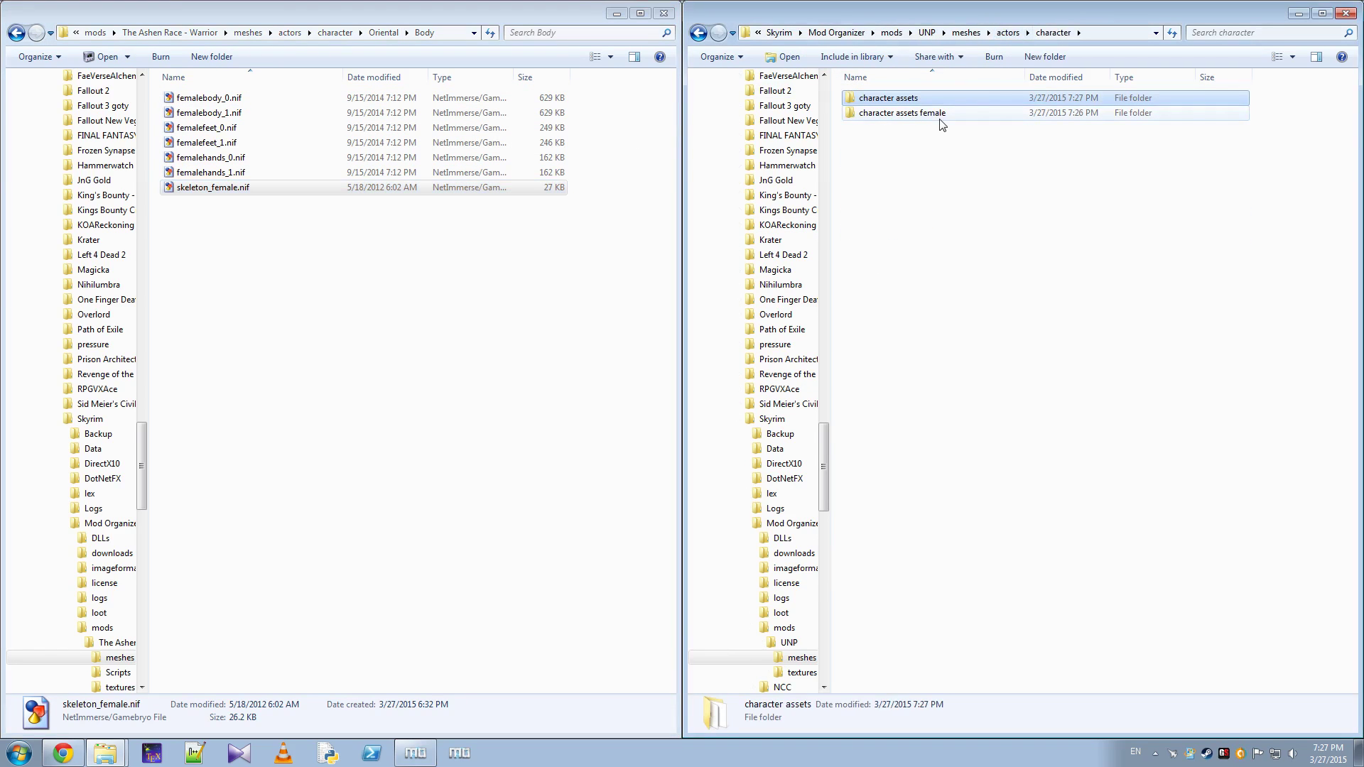
double_click(939, 115)
left_click(939, 121)
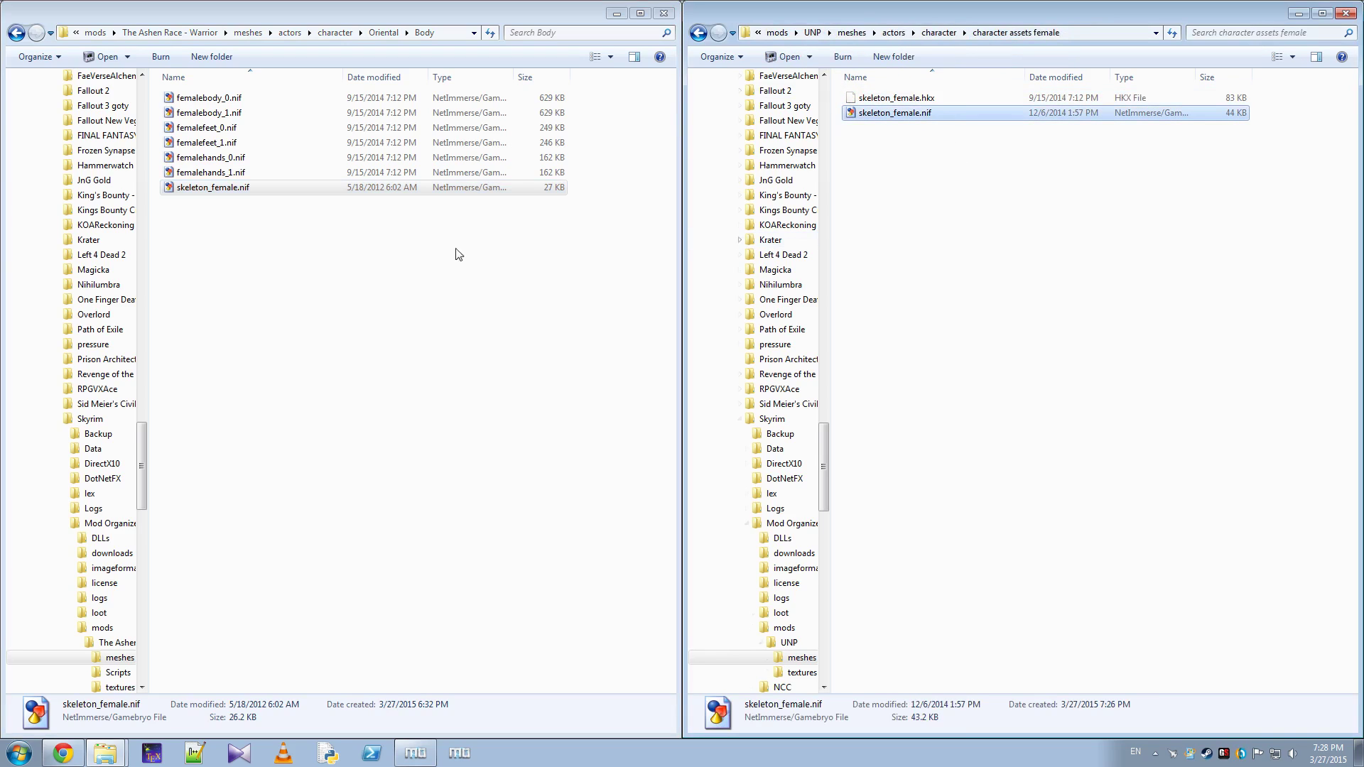
left_click(576, 381)
key("ctrl+v")
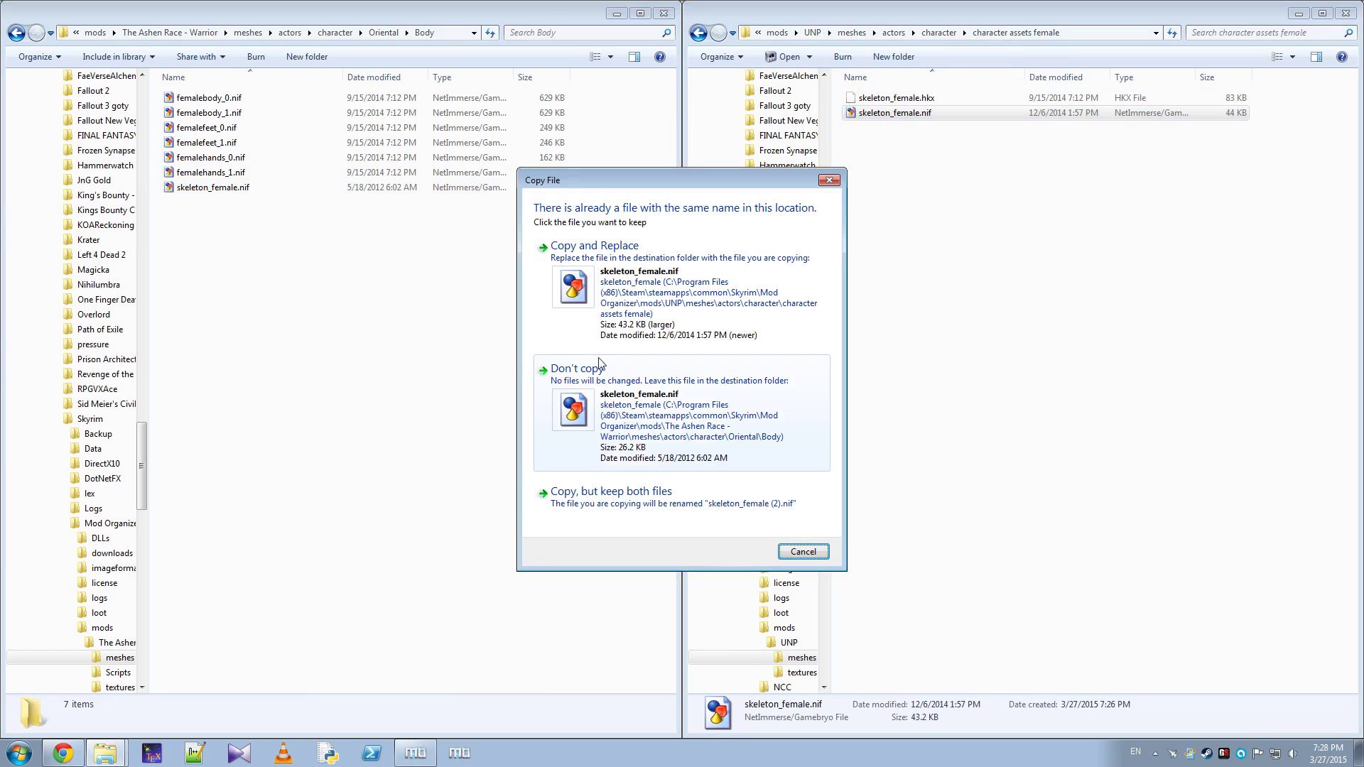
left_click(633, 308)
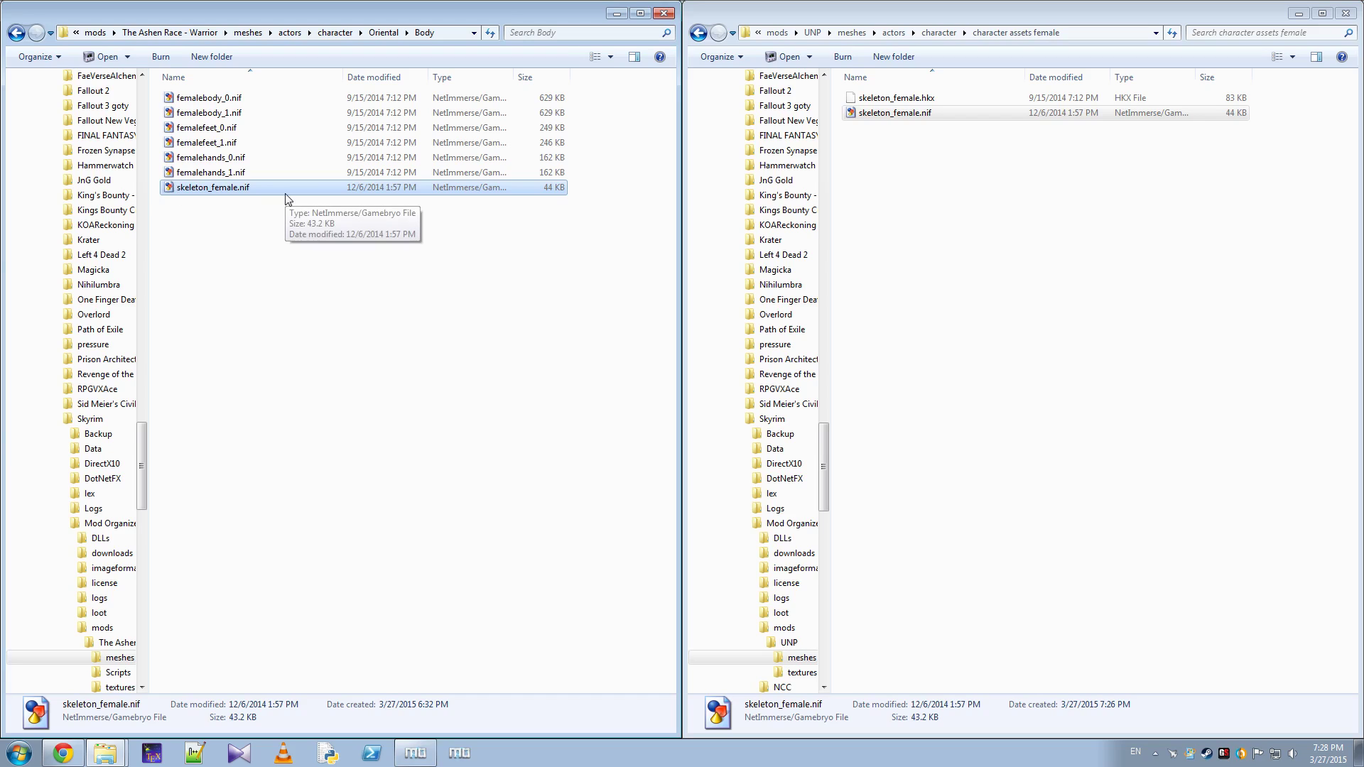
left_click(1078, 193)
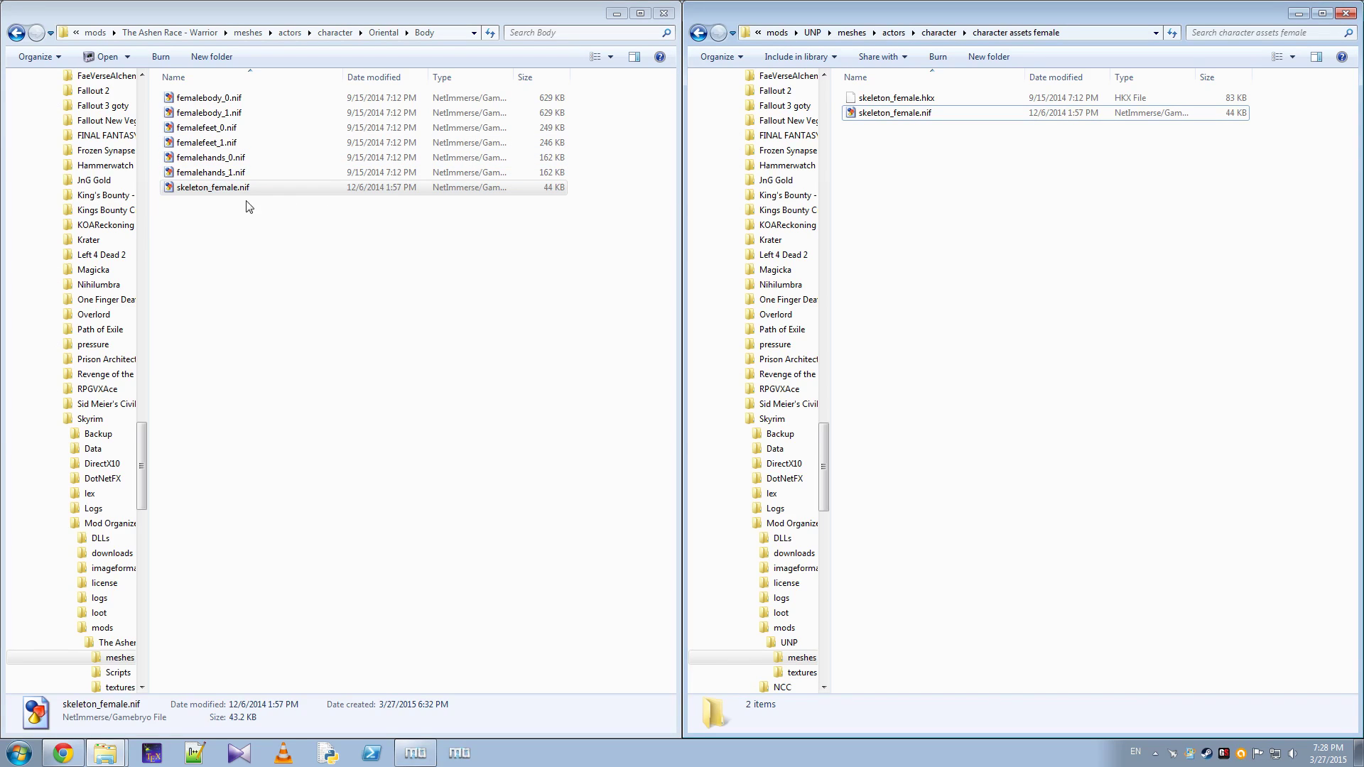
left_click(268, 247)
left_click(1119, 238)
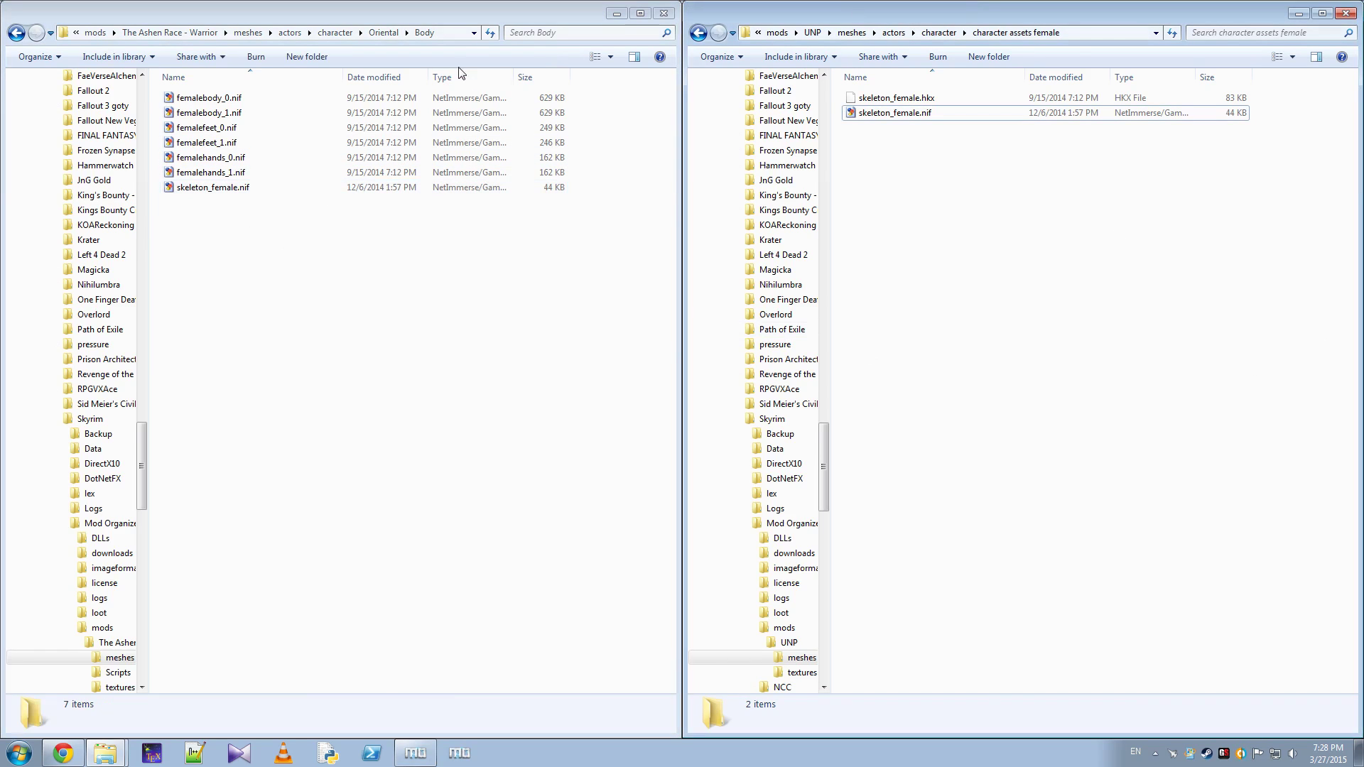
Return the left window to The Ashen Race - Warrior mod root folder.
left_click(382, 32)
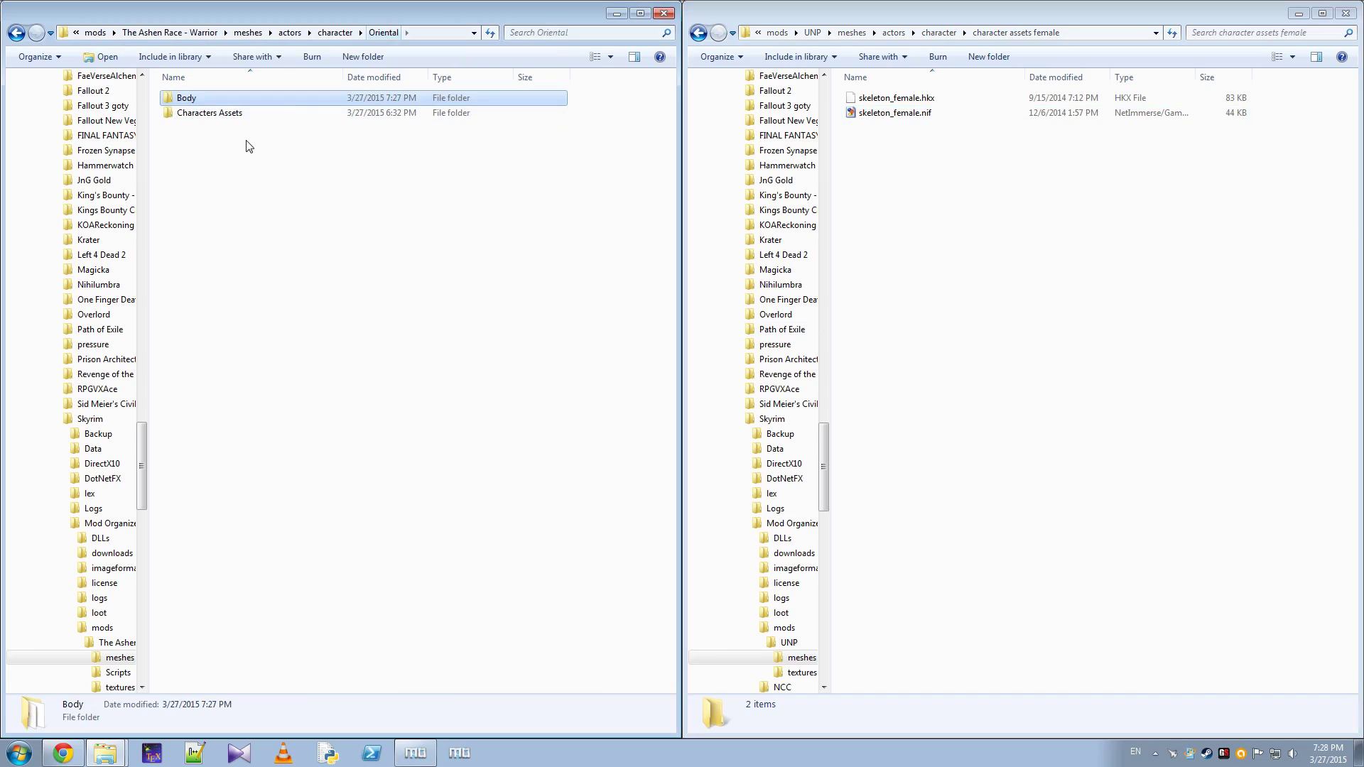
double_click(217, 114)
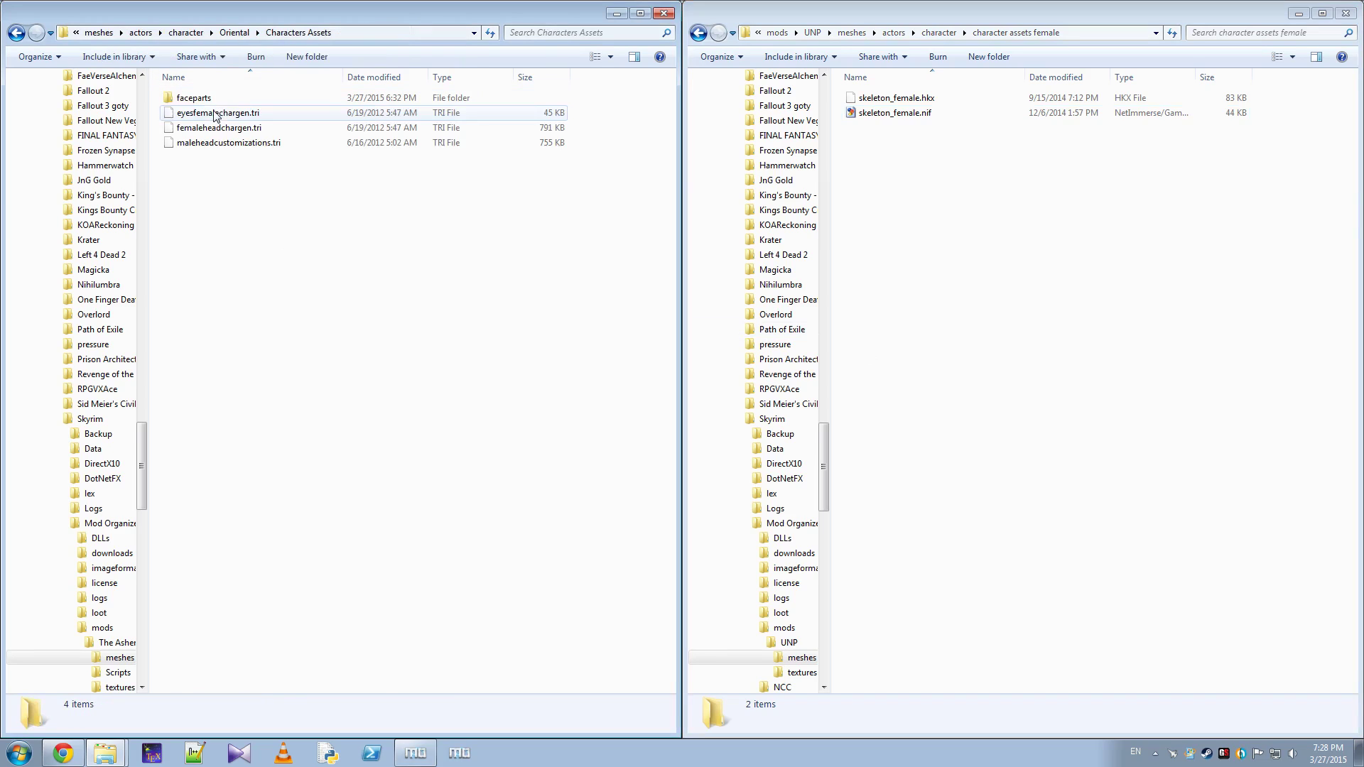
left_click(233, 33)
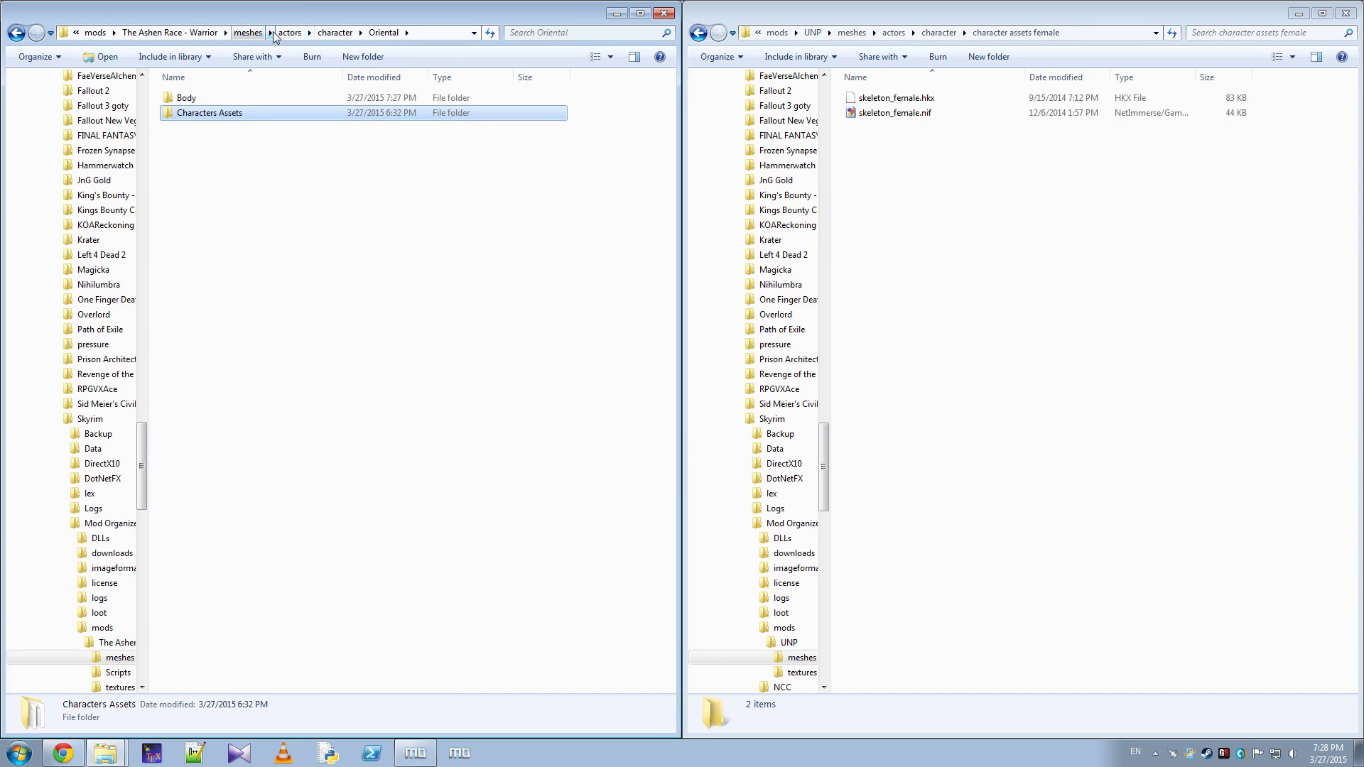
left_click(238, 33)
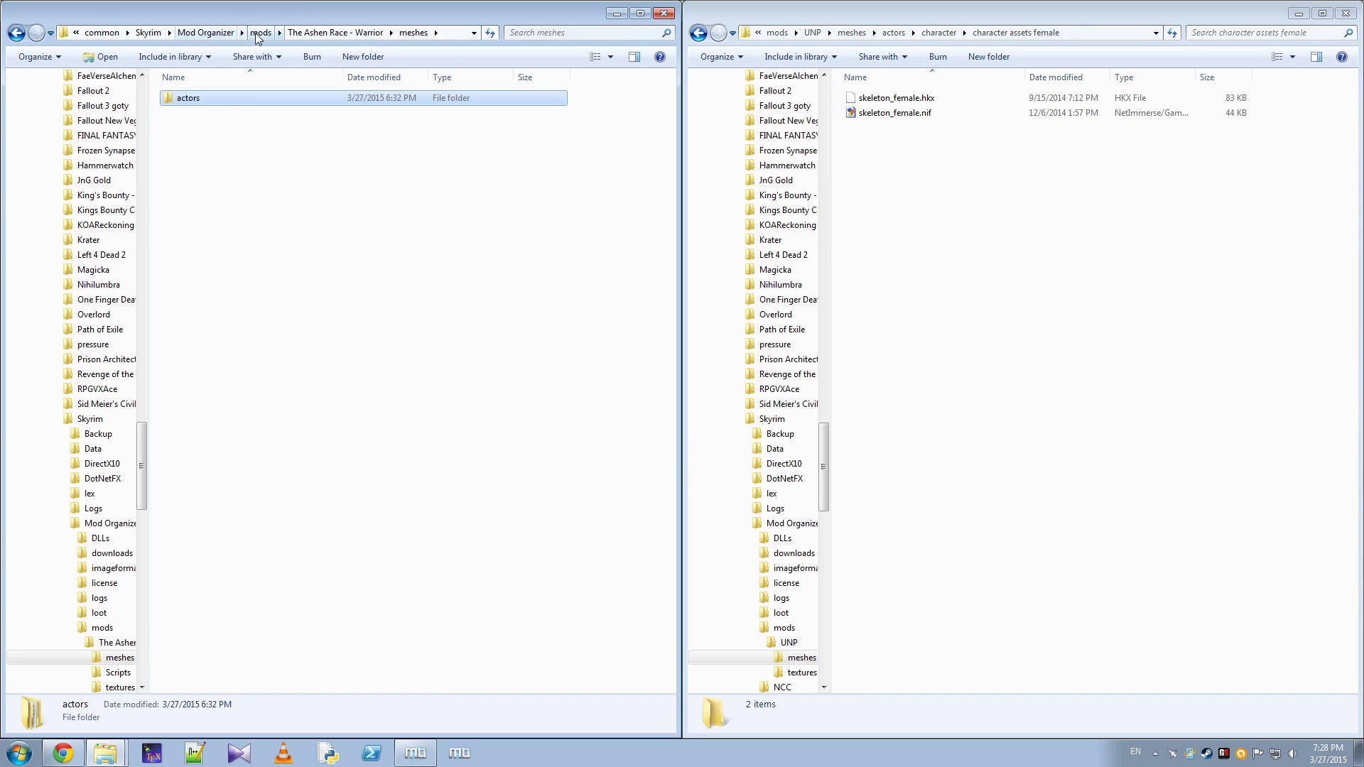
left_click(253, 33)
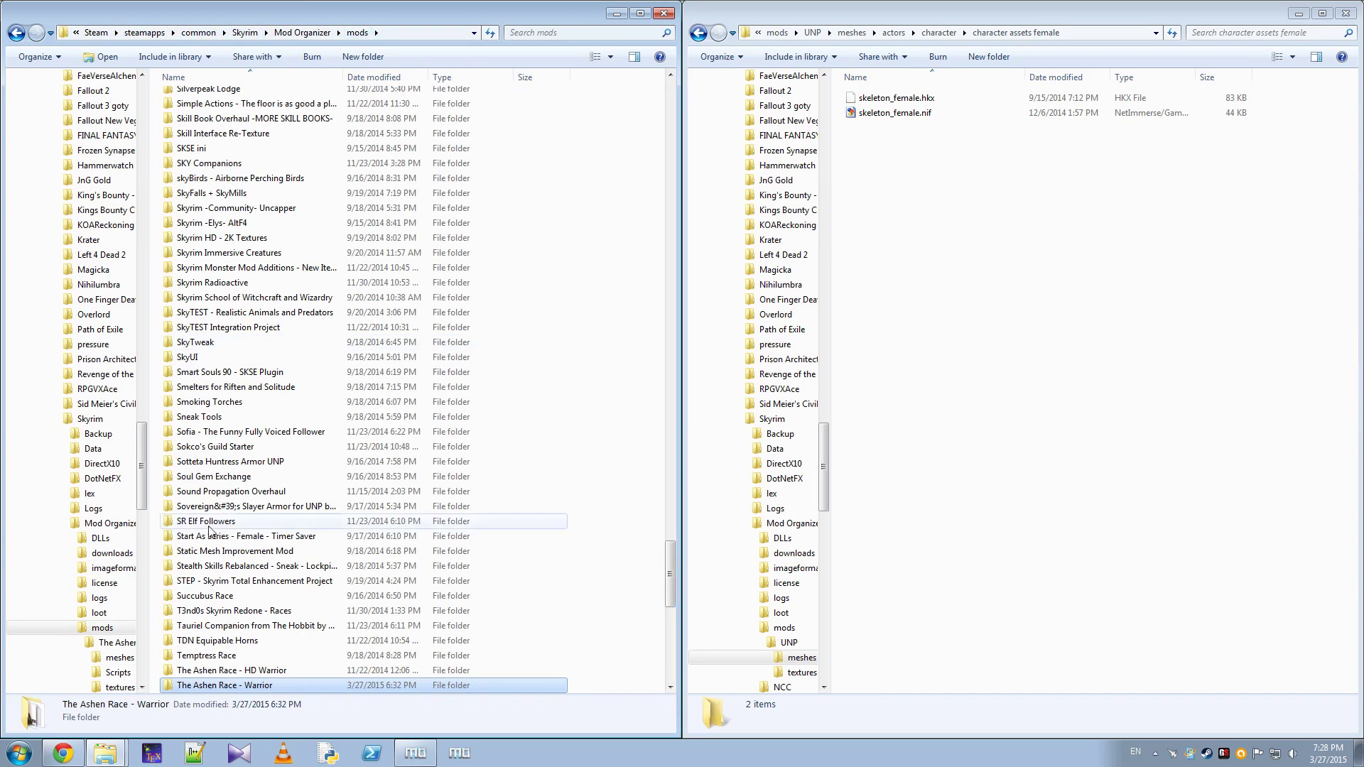
double_click(226, 686)
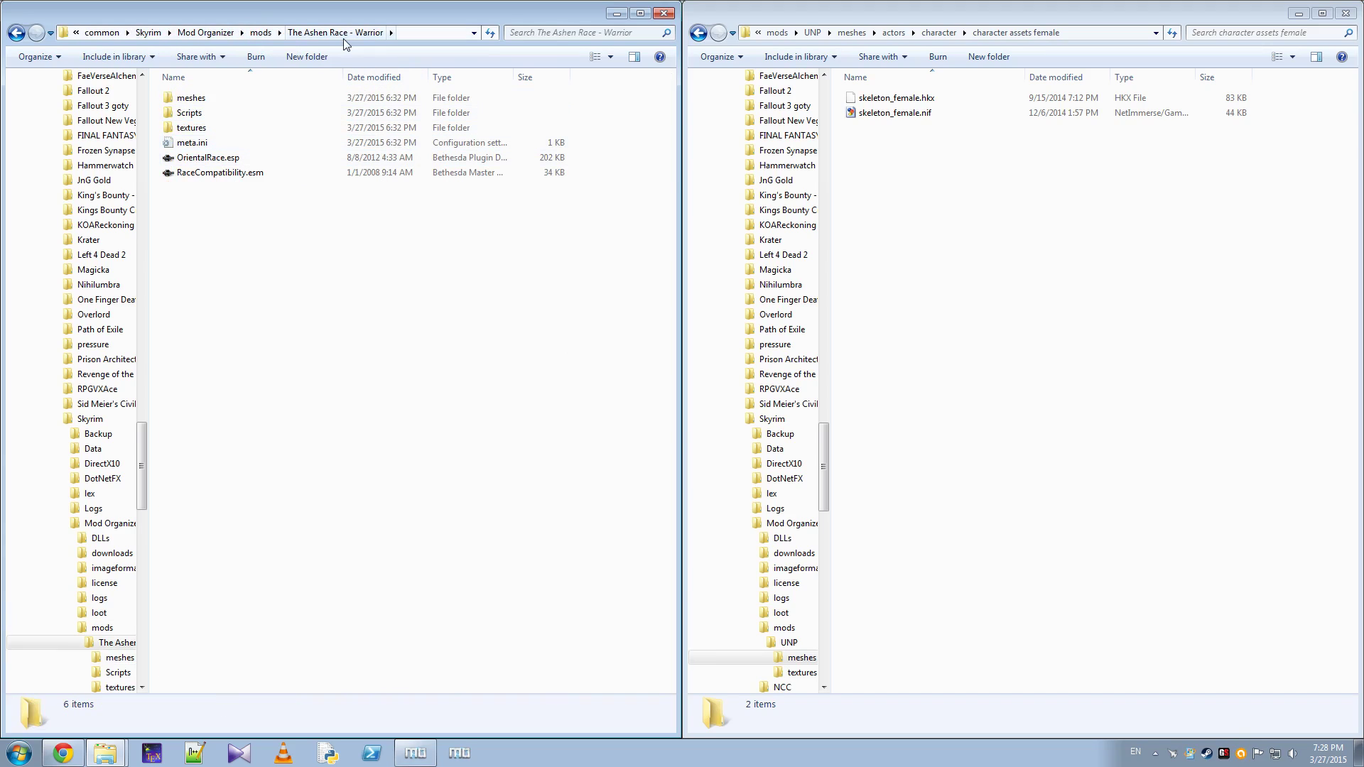
Open UNP's textures folder and the Ashen Race's textures\actors\character folder.
left_click(1149, 375)
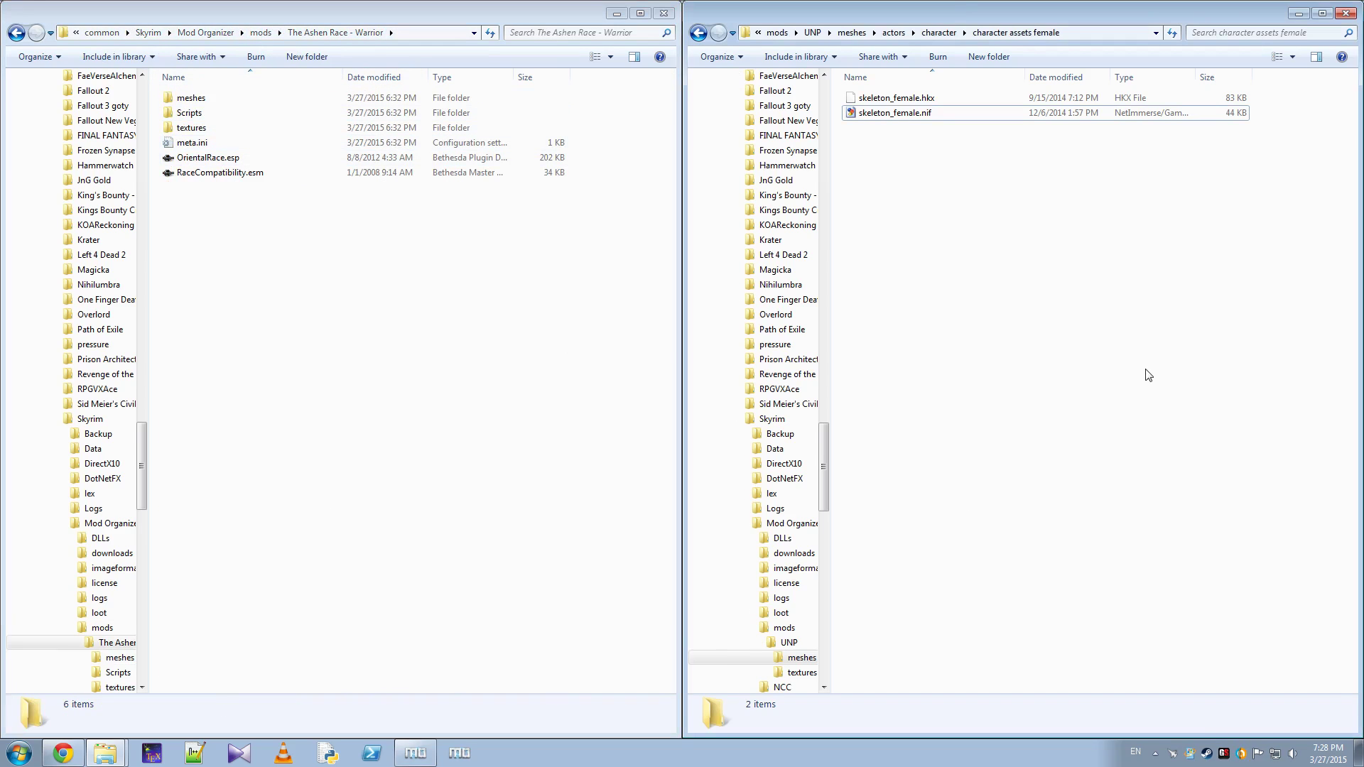
left_click(812, 32)
double_click(874, 113)
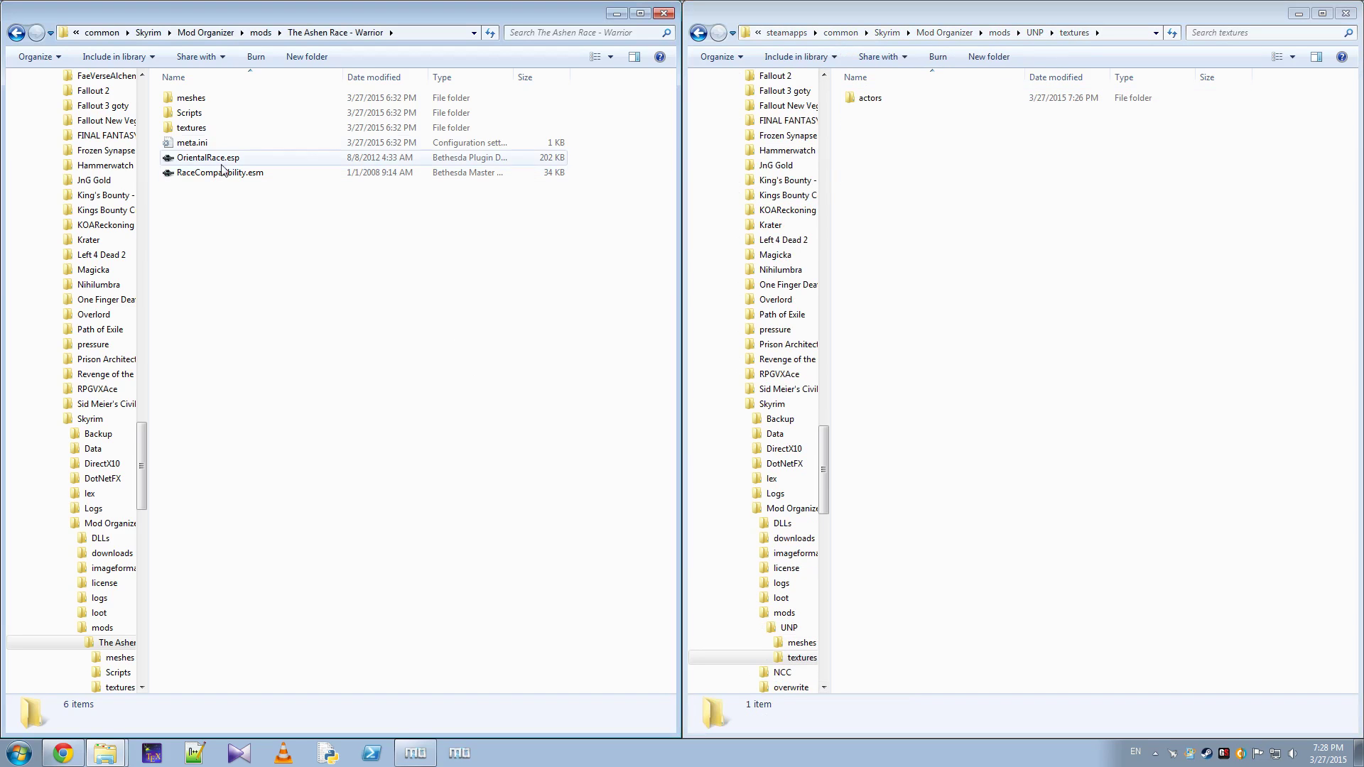
double_click(192, 127)
double_click(211, 99)
double_click(216, 101)
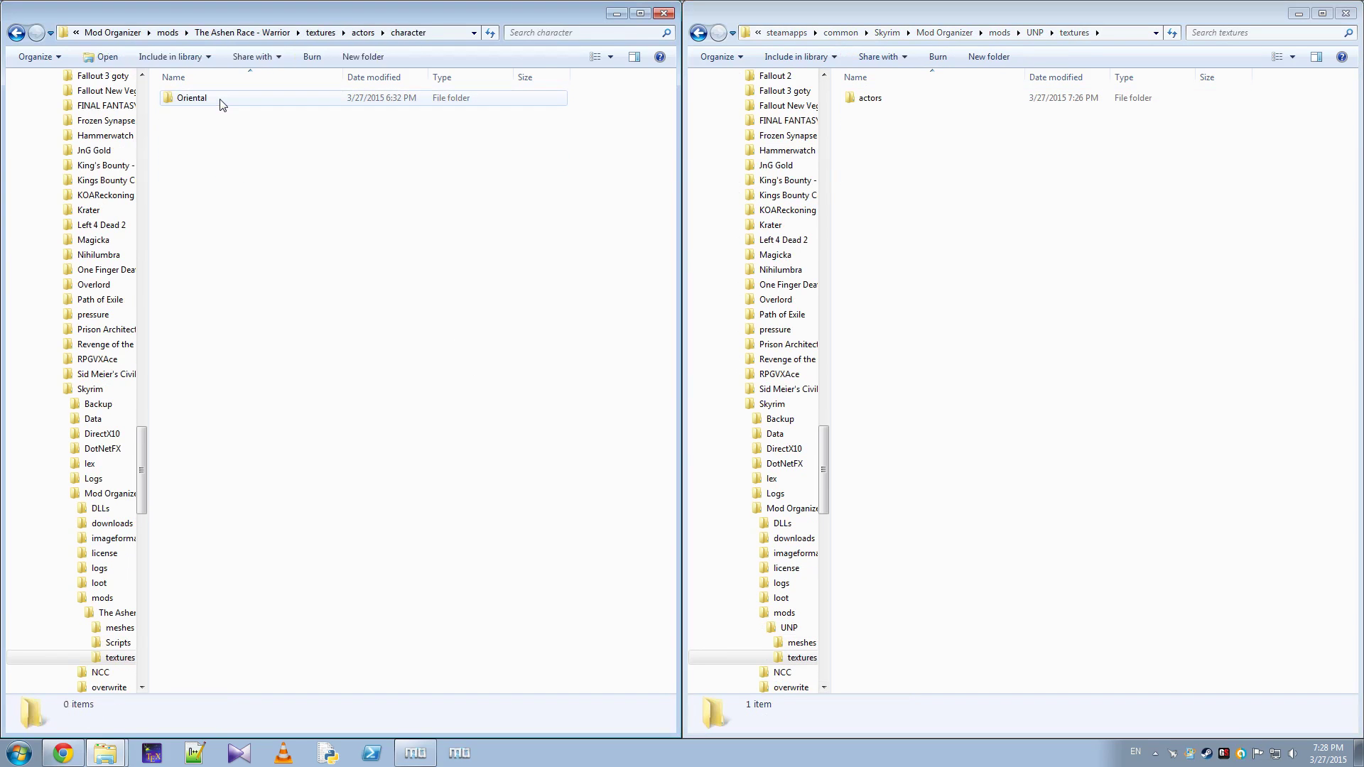
left_click(221, 102)
Open UNP's textures\actors\character\female and the Ashen Race's Oriental\female textures folders.
double_click(1013, 105)
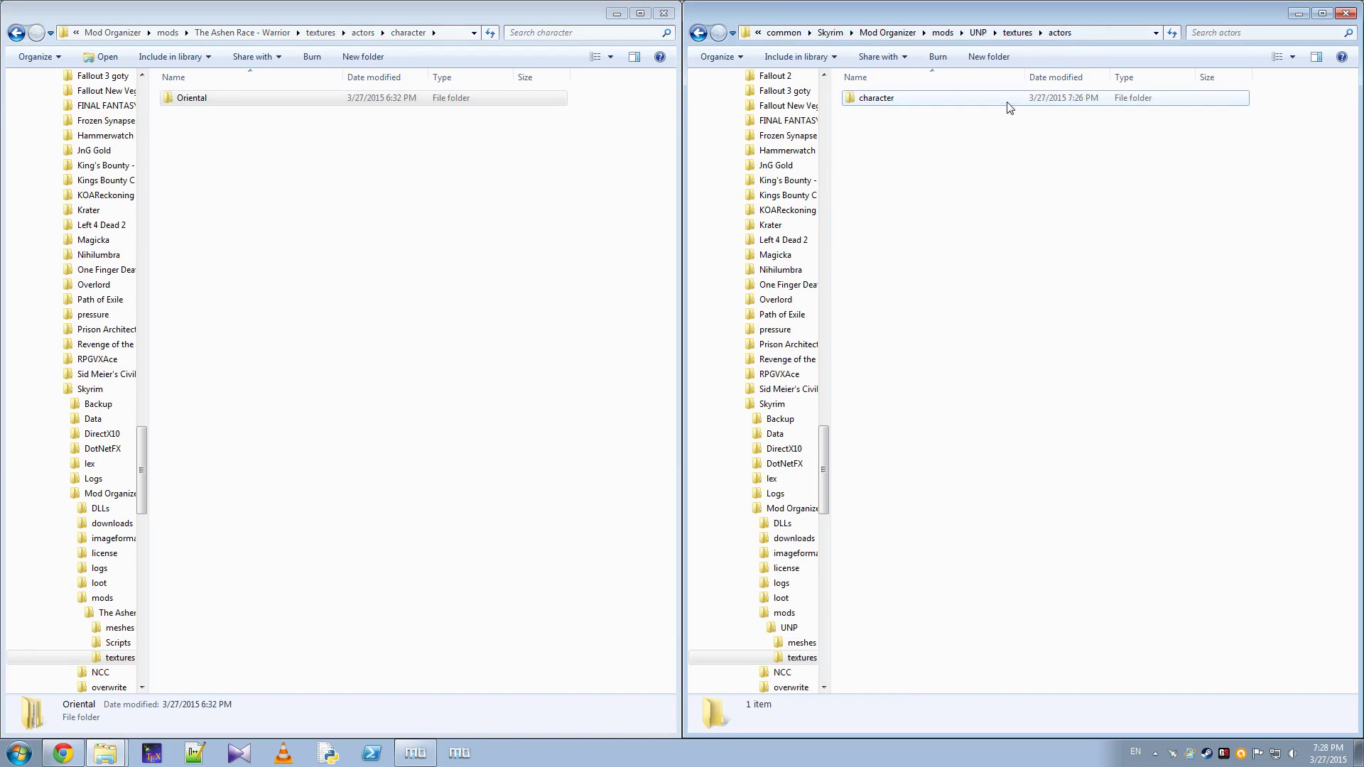
double_click(1009, 104)
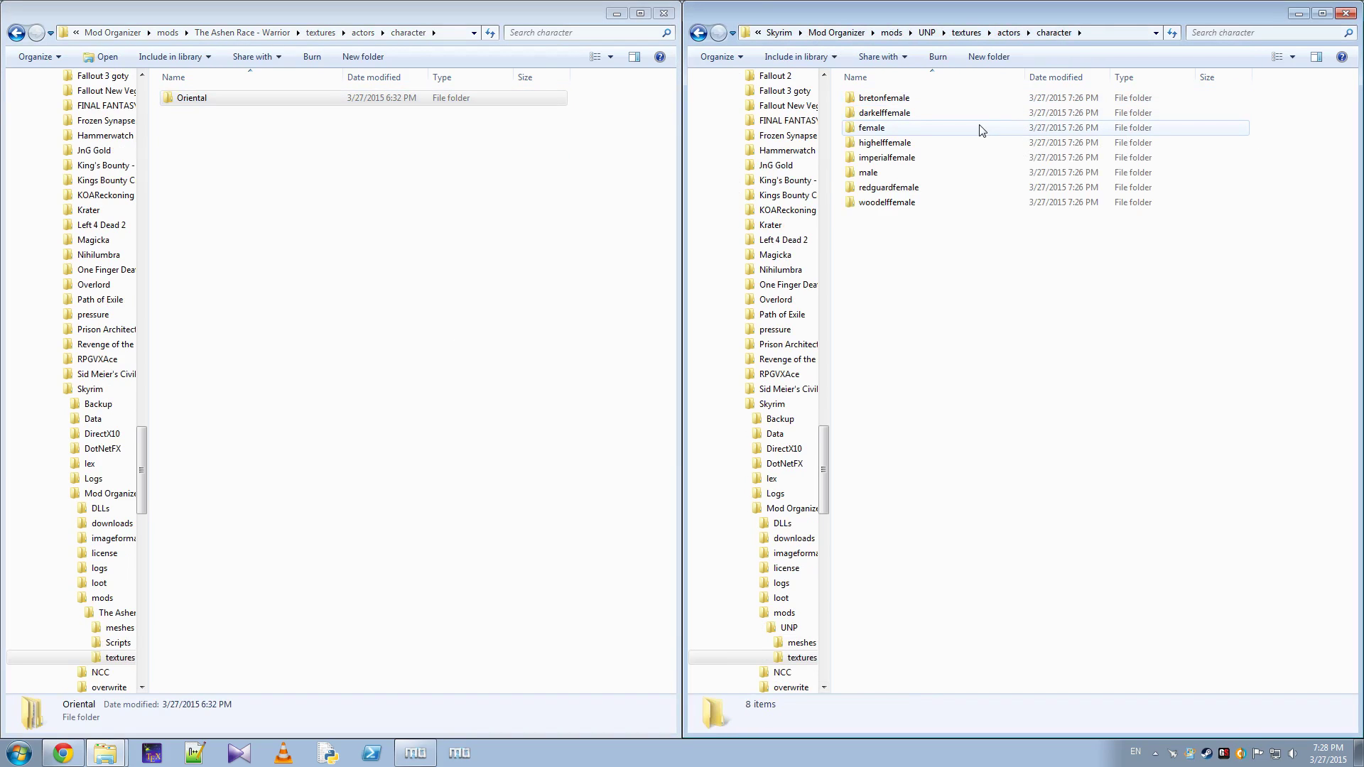
left_click(874, 129)
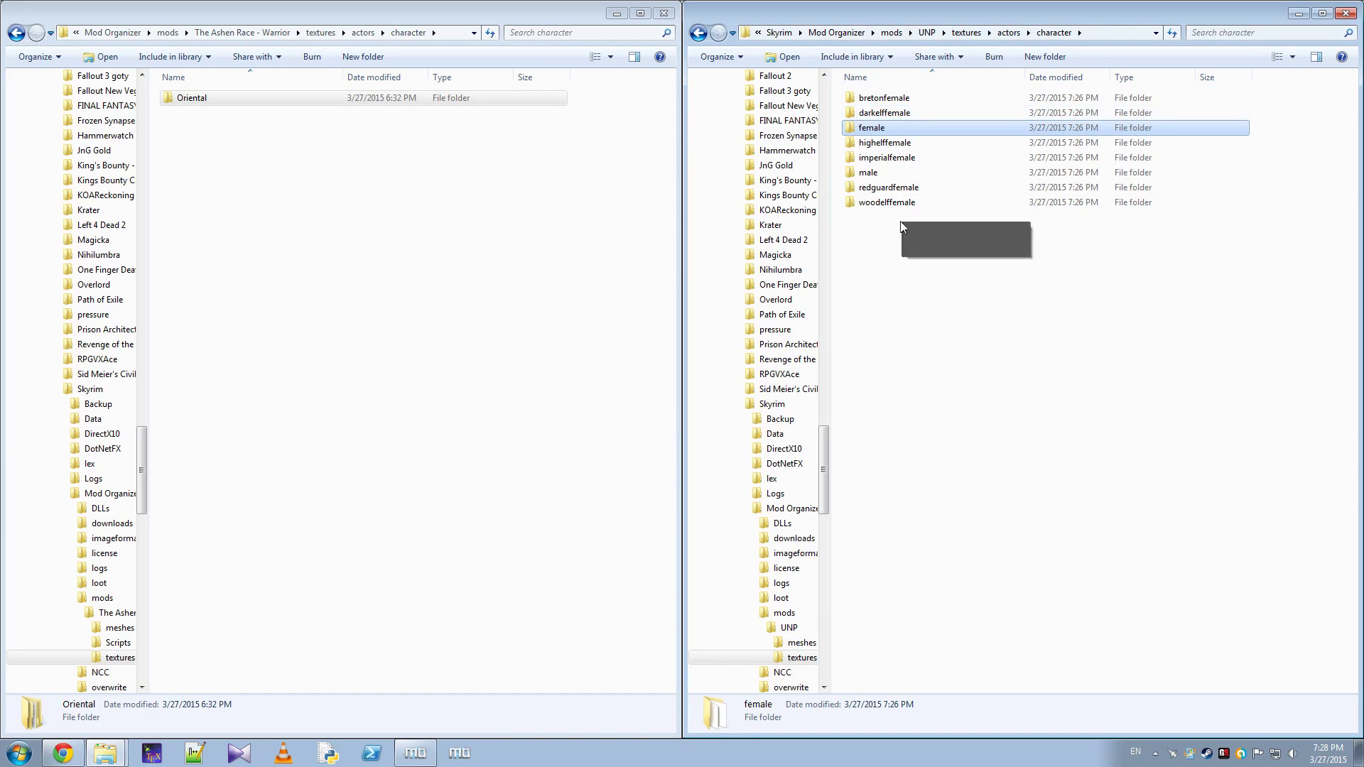
double_click(924, 129)
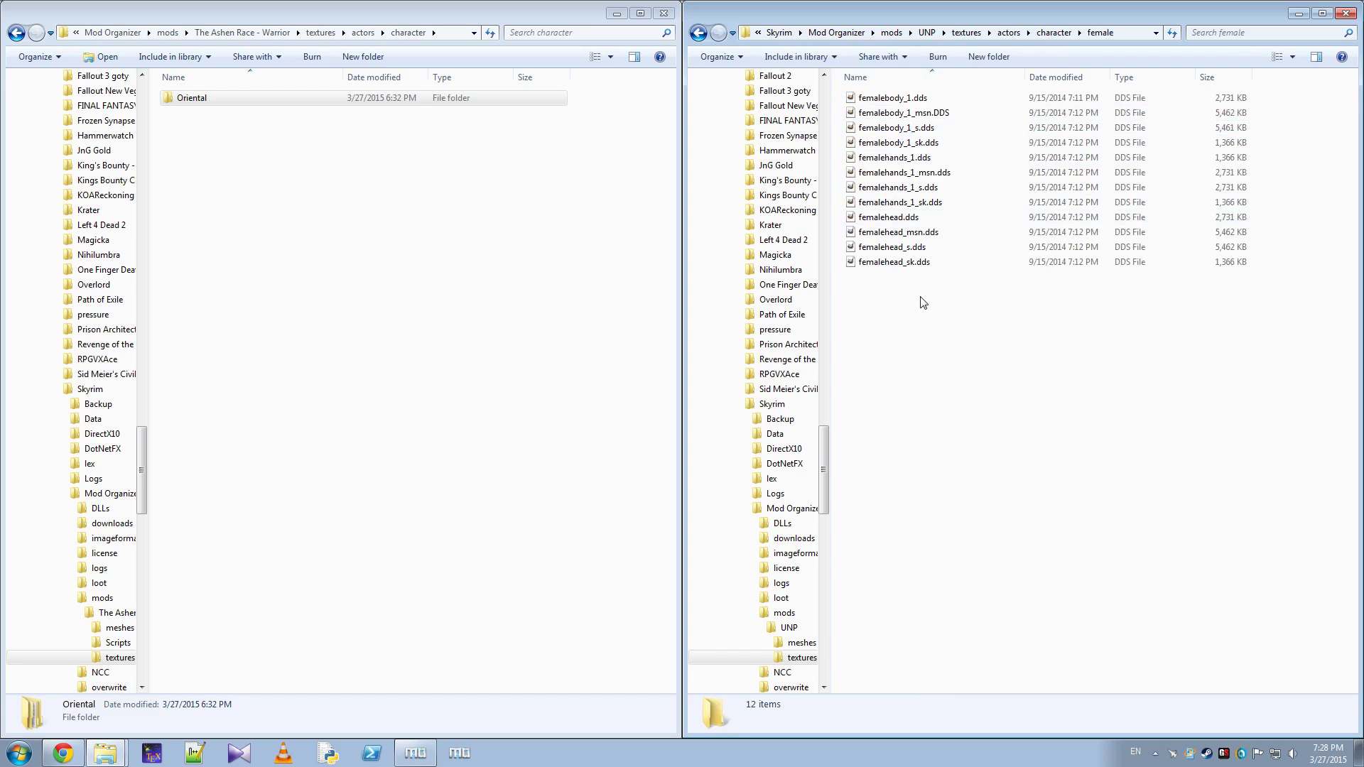
left_click(341, 203)
double_click(224, 100)
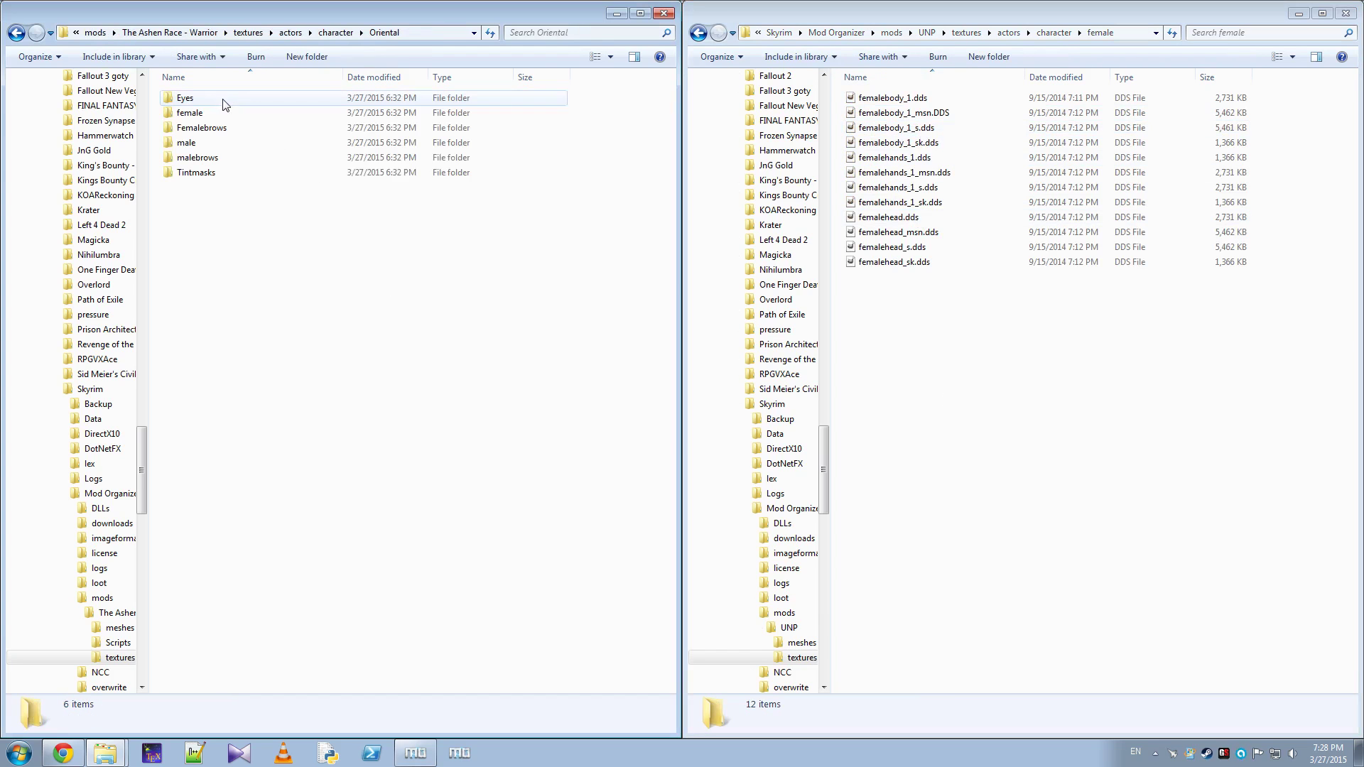
double_click(298, 117)
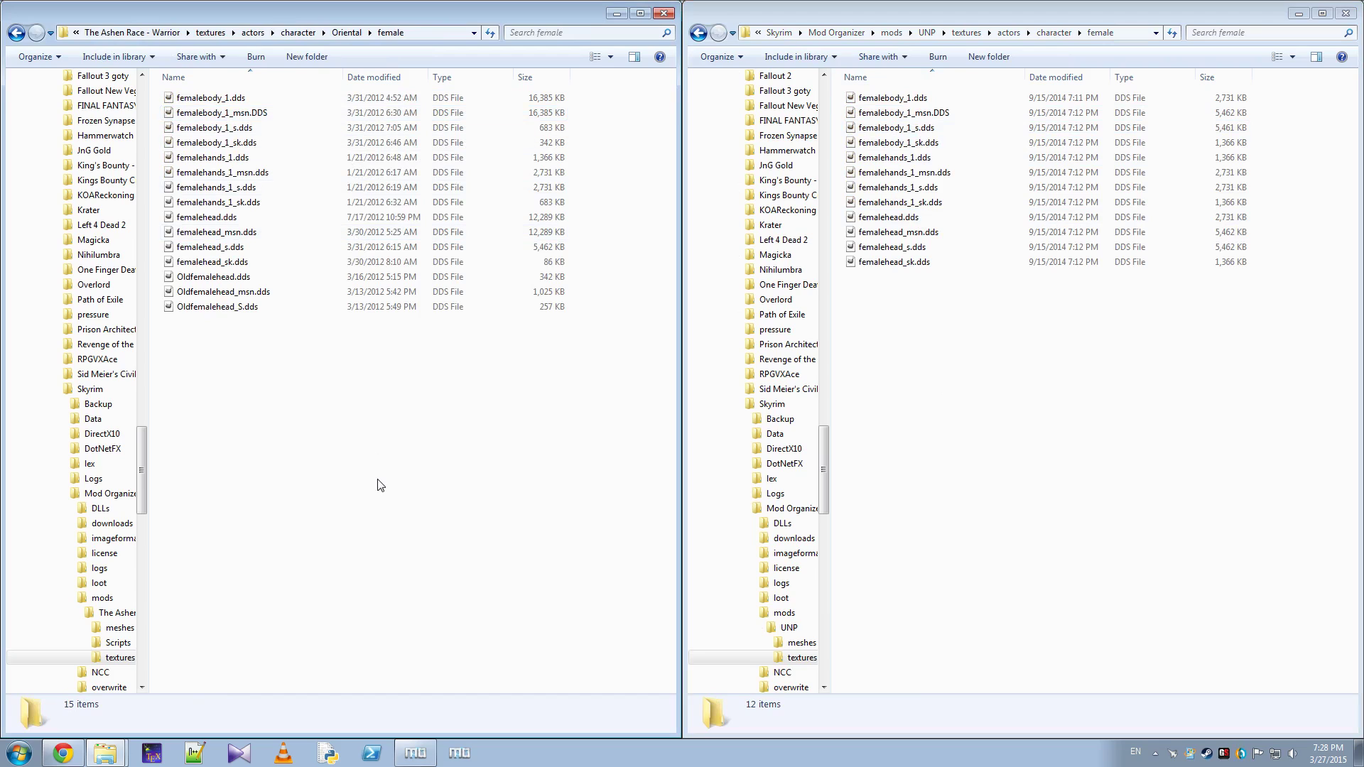
left_click(986, 344)
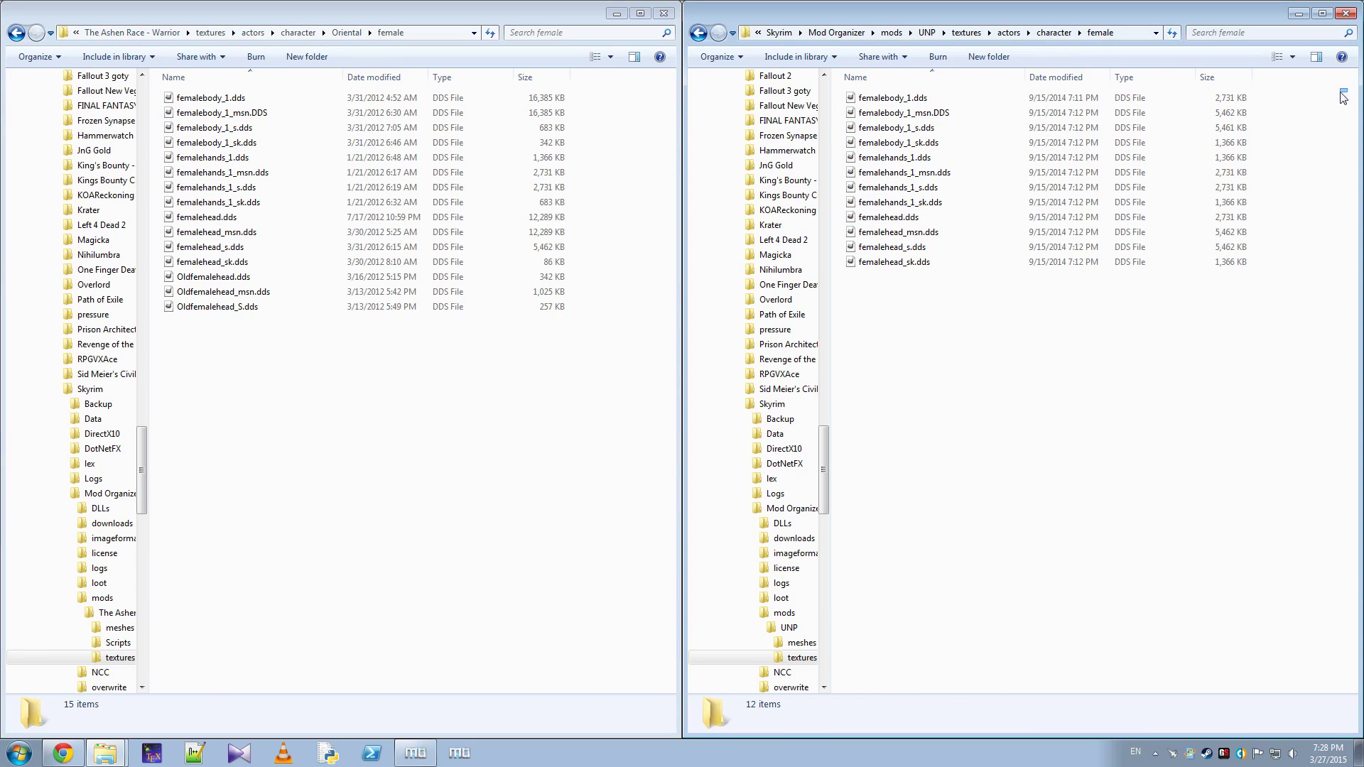
Copy the eight UNP femalebody and femalehands DDS textures into Oriental female, replacing the originals.
left_click_drag(1343, 97, 1215, 203)
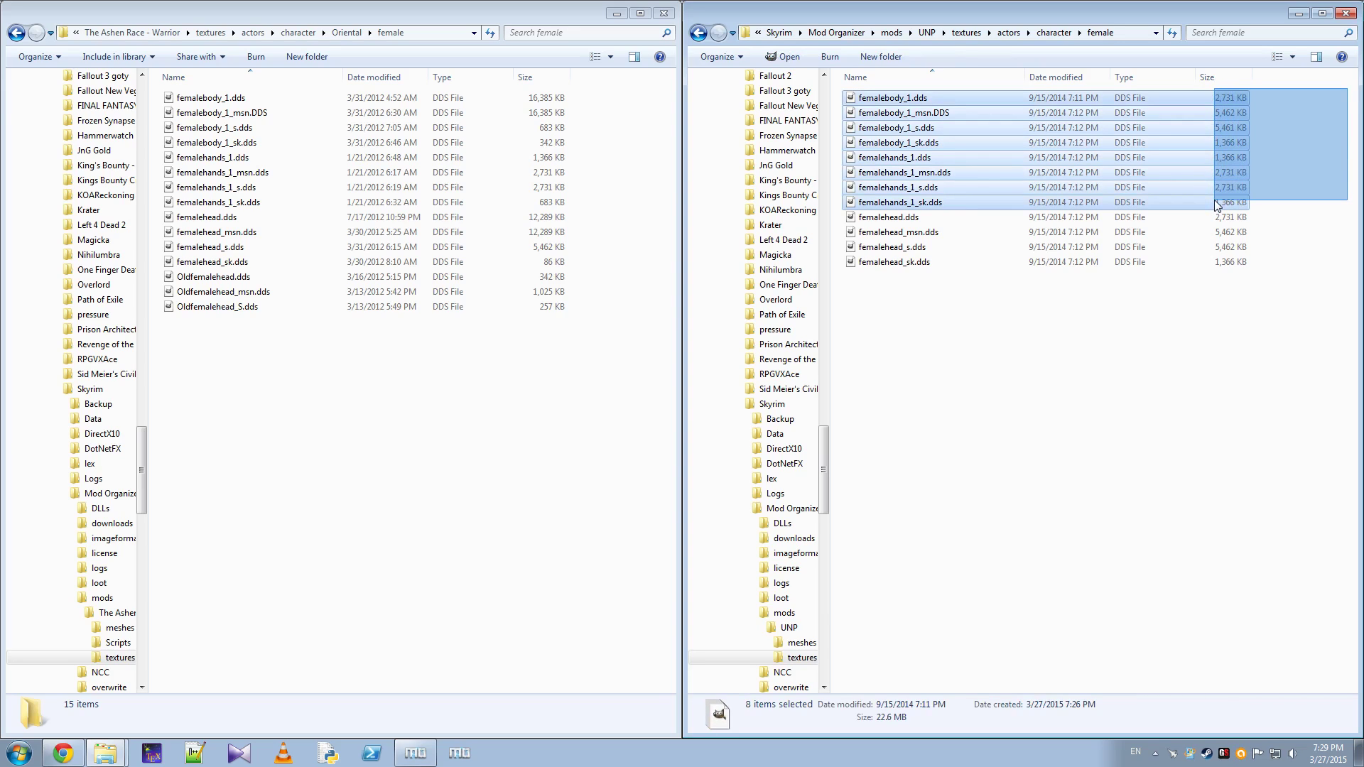
left_click_drag(1216, 204, 1214, 205)
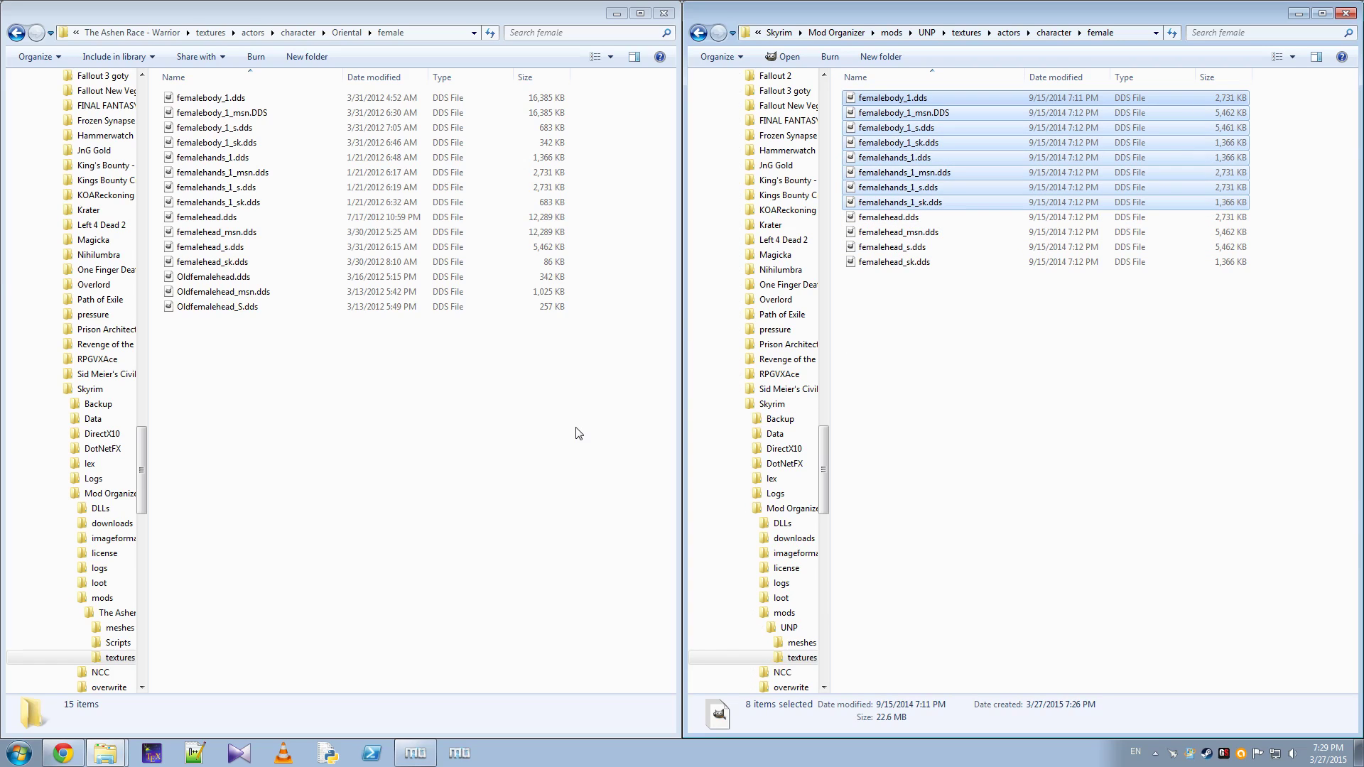
left_click(350, 532)
key("ctrl+v")
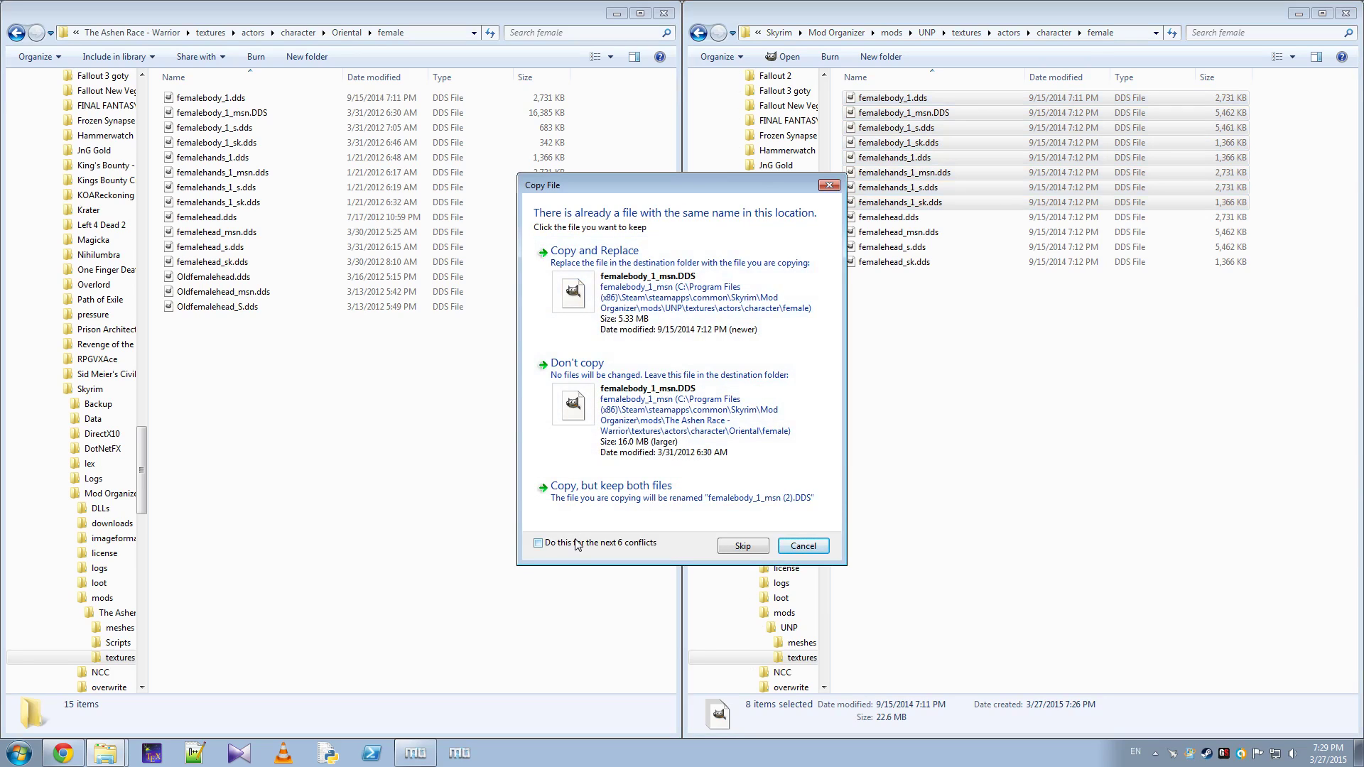
left_click(636, 295)
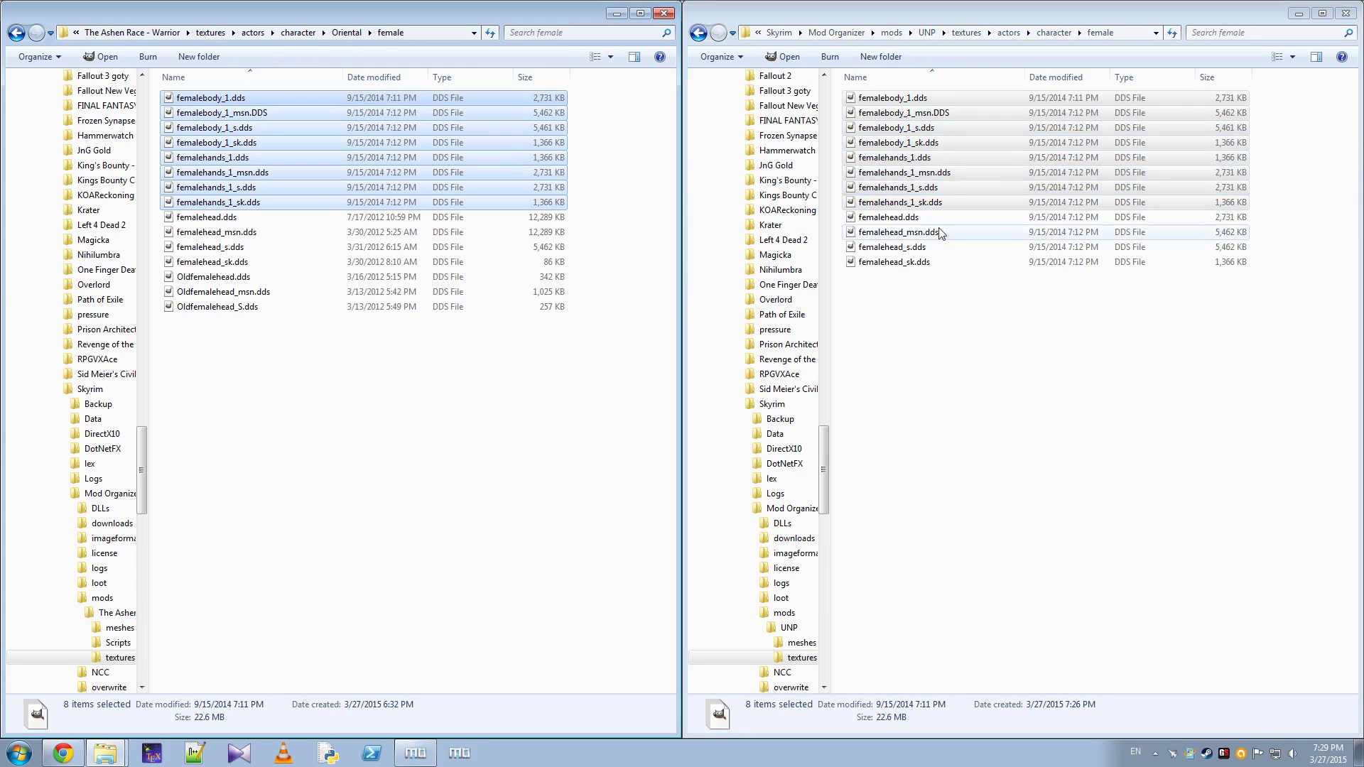
Move the four UNP femalehead textures into Oriental female, replacing all conflicts.
left_click(879, 297)
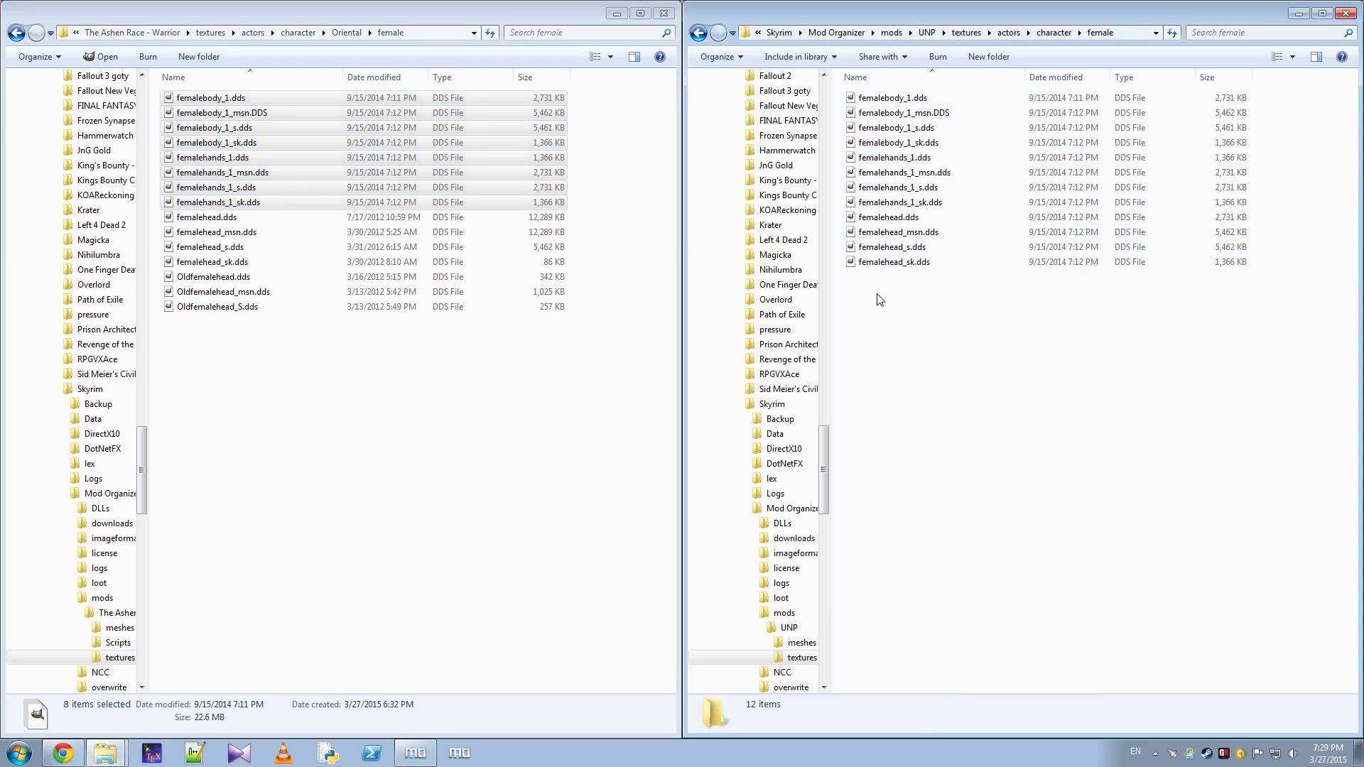
left_click_drag(927, 320, 906, 216)
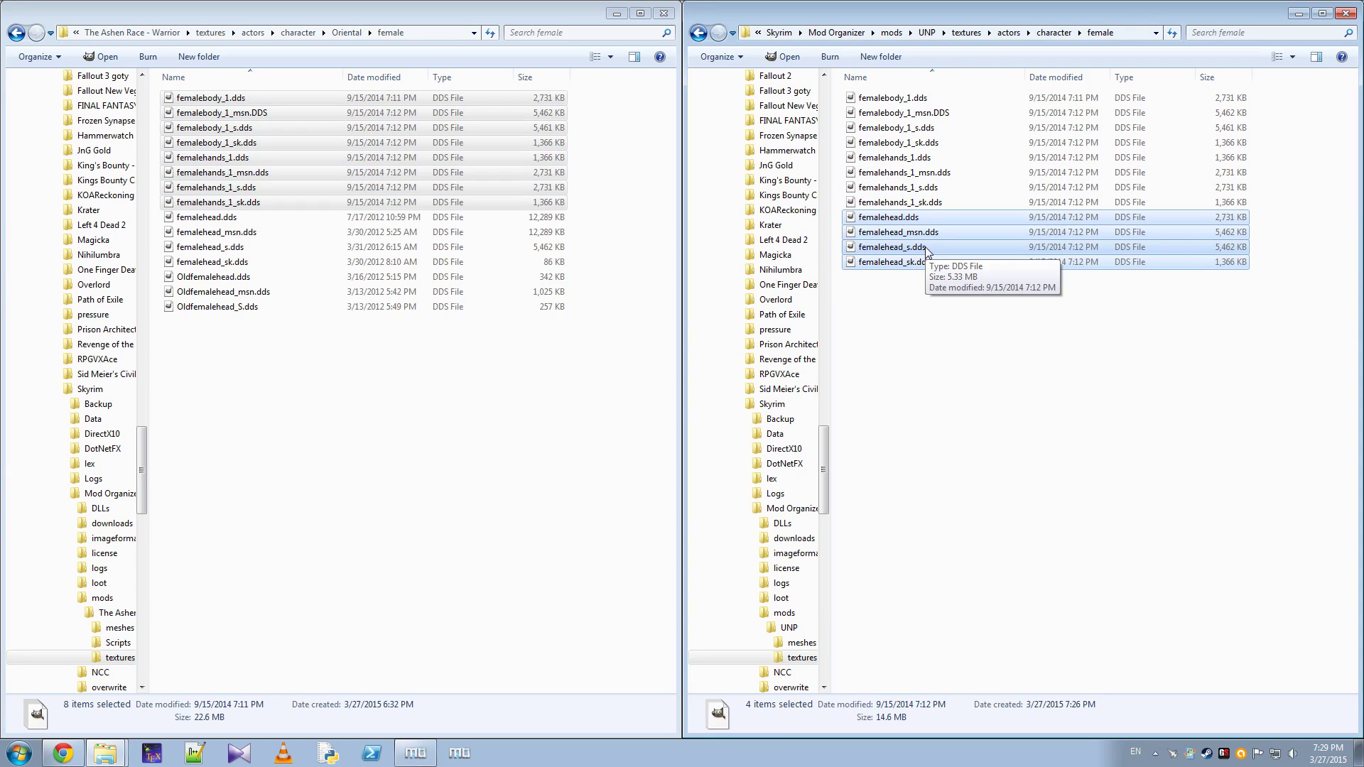
left_click_drag(1000, 382, 494, 478)
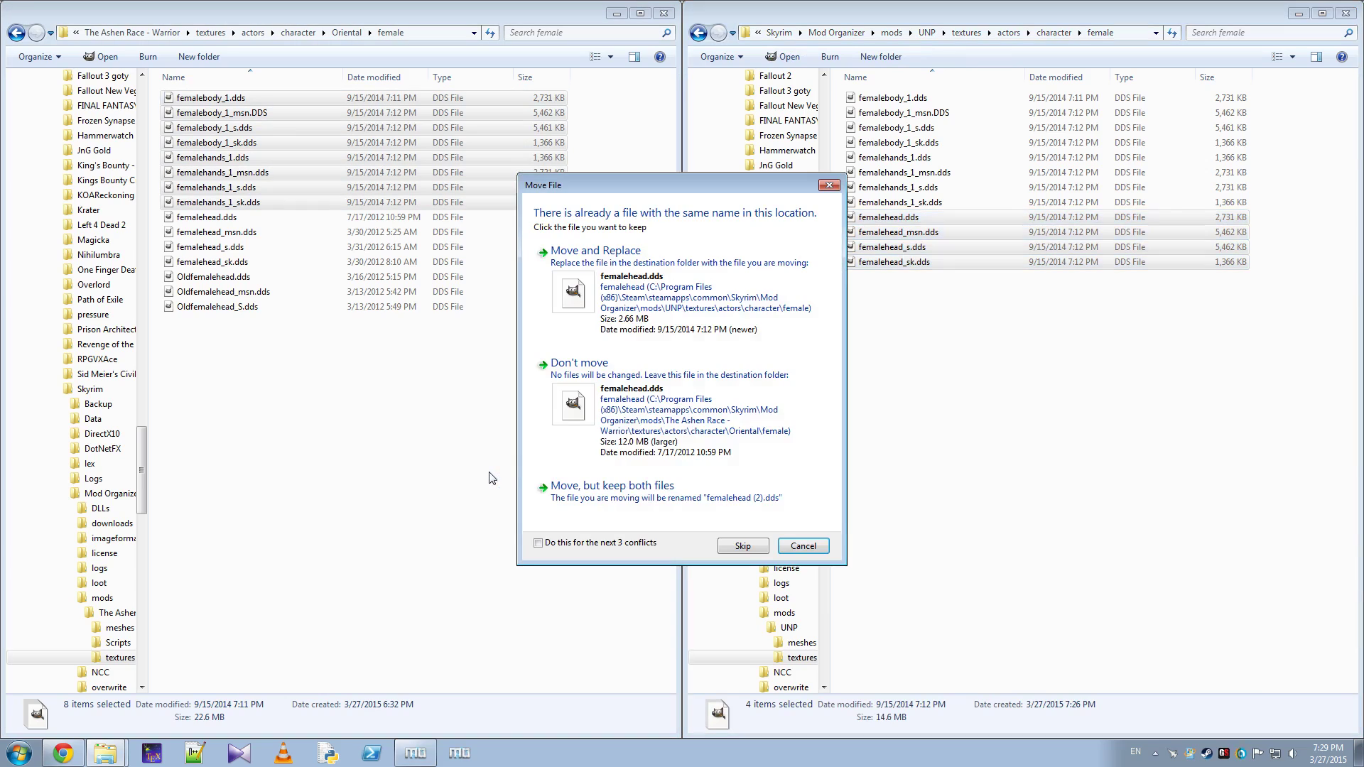
left_click(539, 544)
left_click(710, 286)
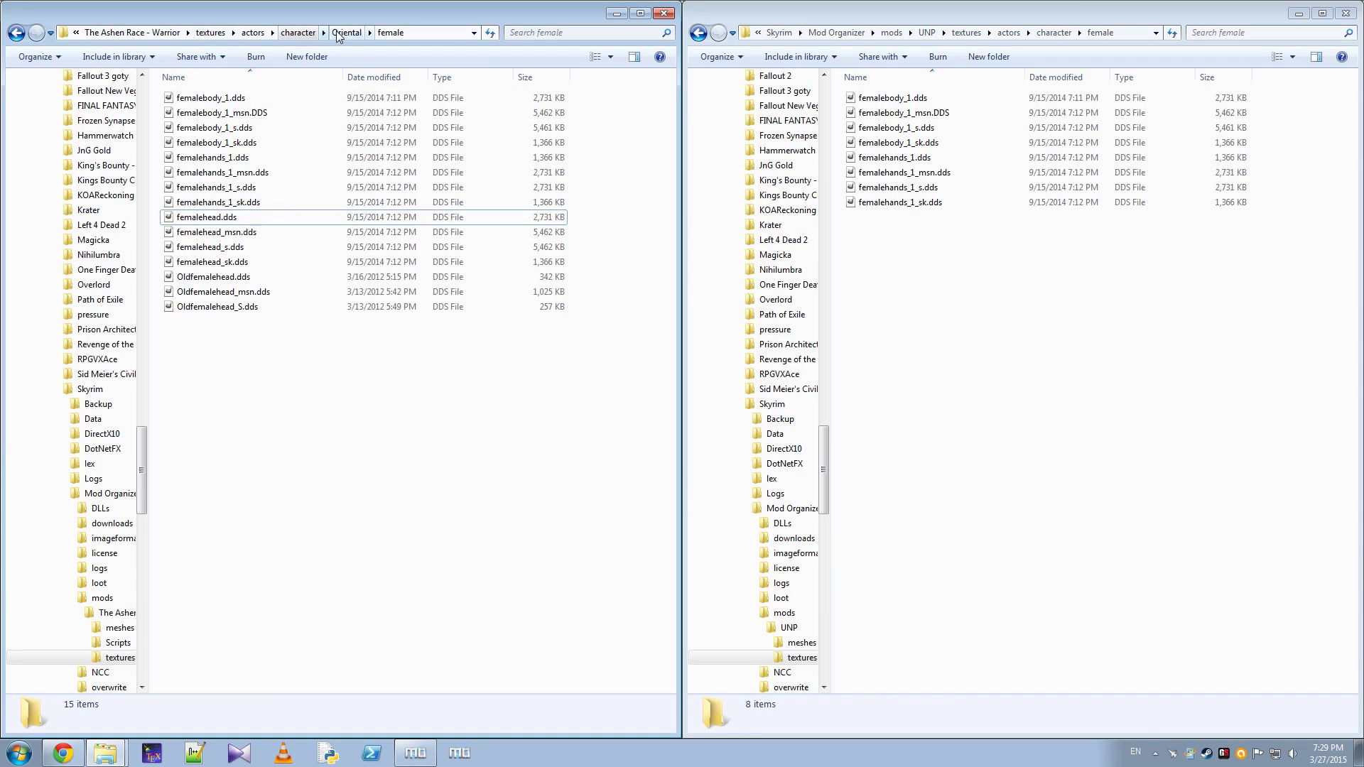
Close both Explorer windows and enable The Ashen Race - Warrior in Mod Organizer.
left_click(671, 12)
left_click(1347, 13)
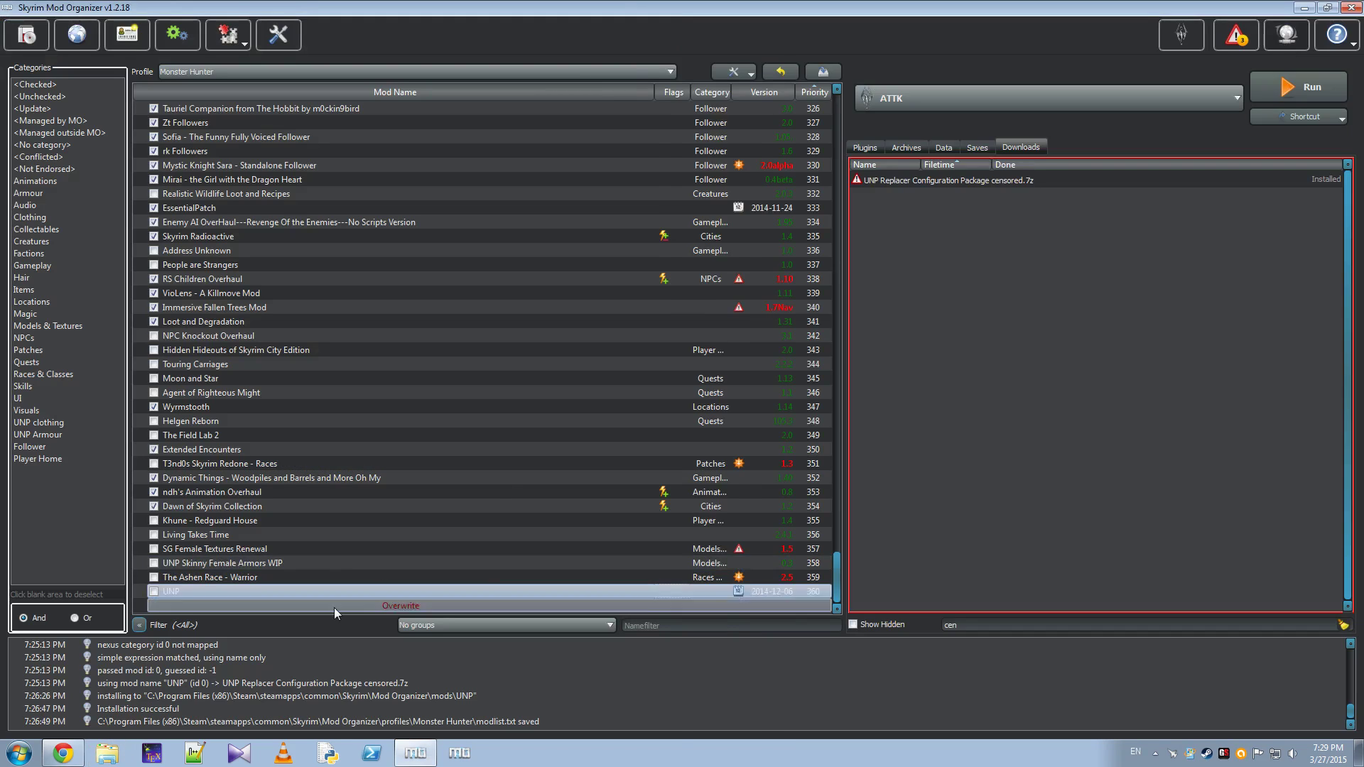
left_click(155, 577)
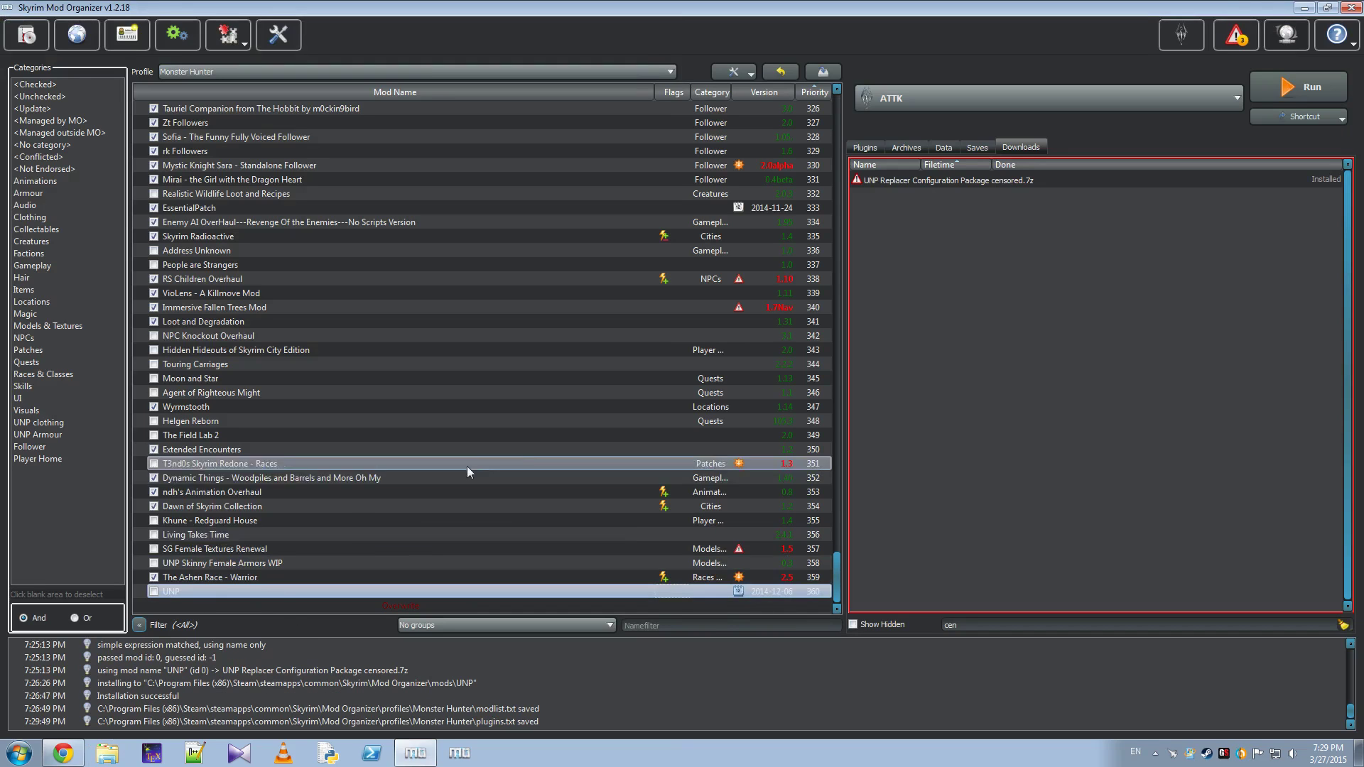